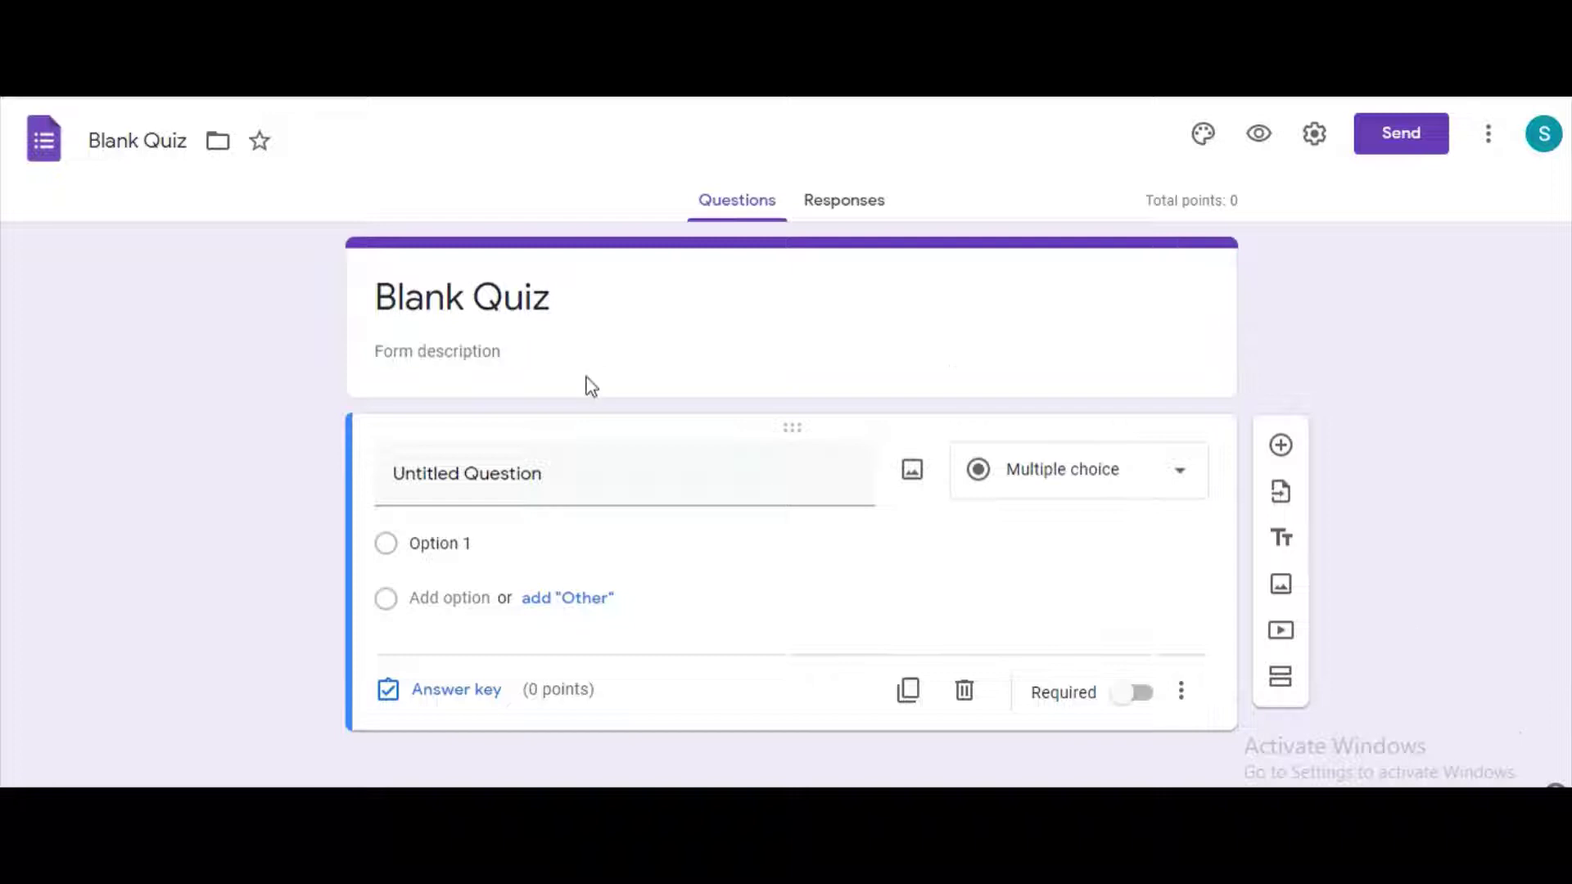
Retitle the first question 'Name of the student' as a required short-answer question
click(530, 472)
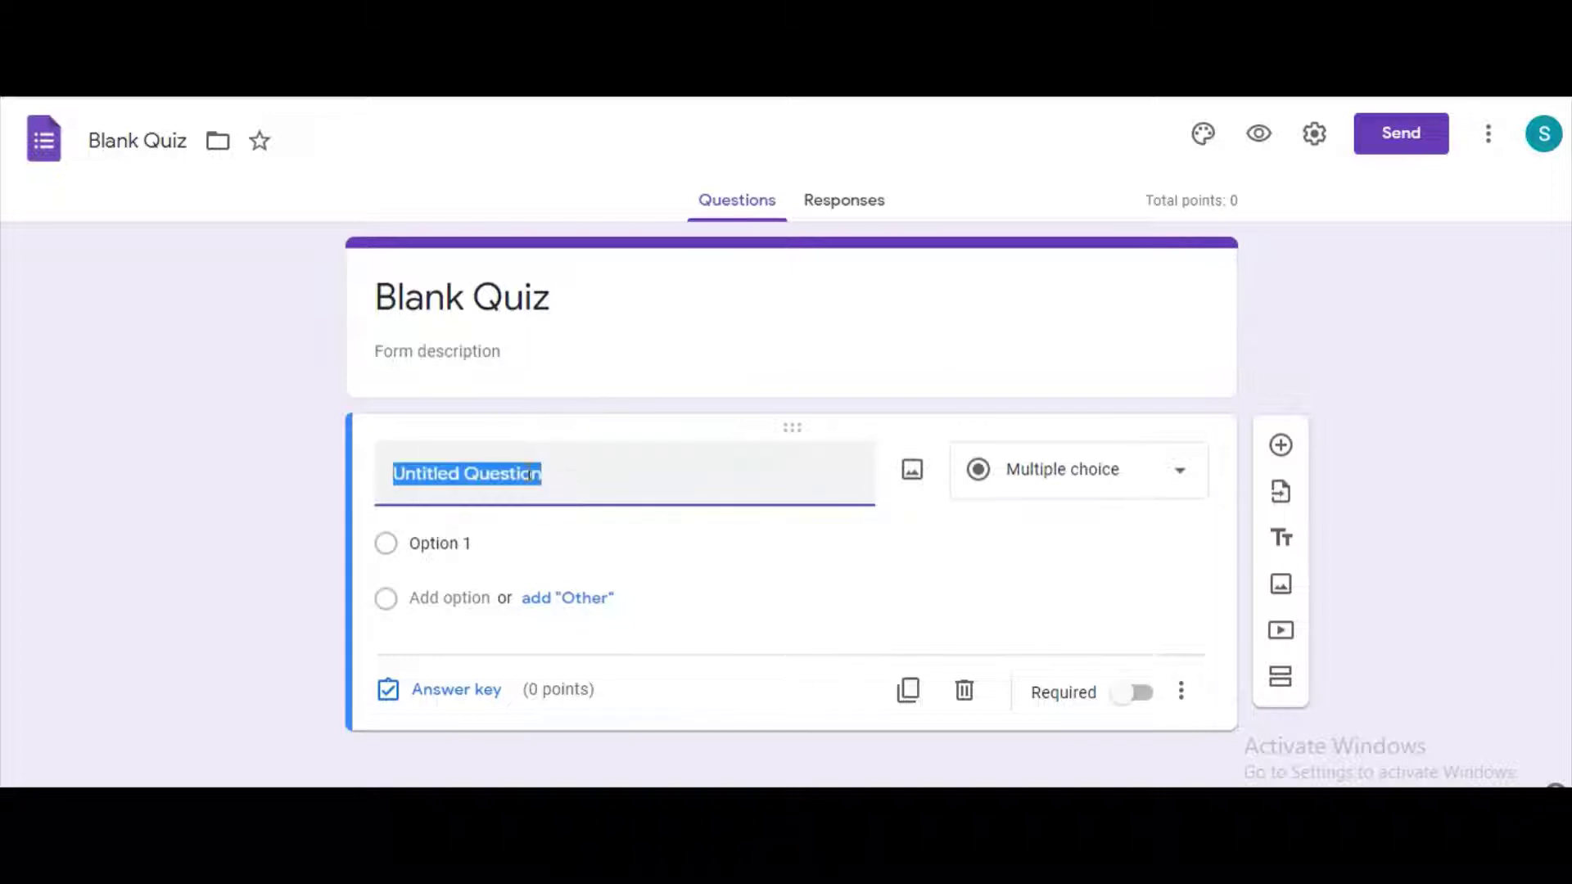
text(N)
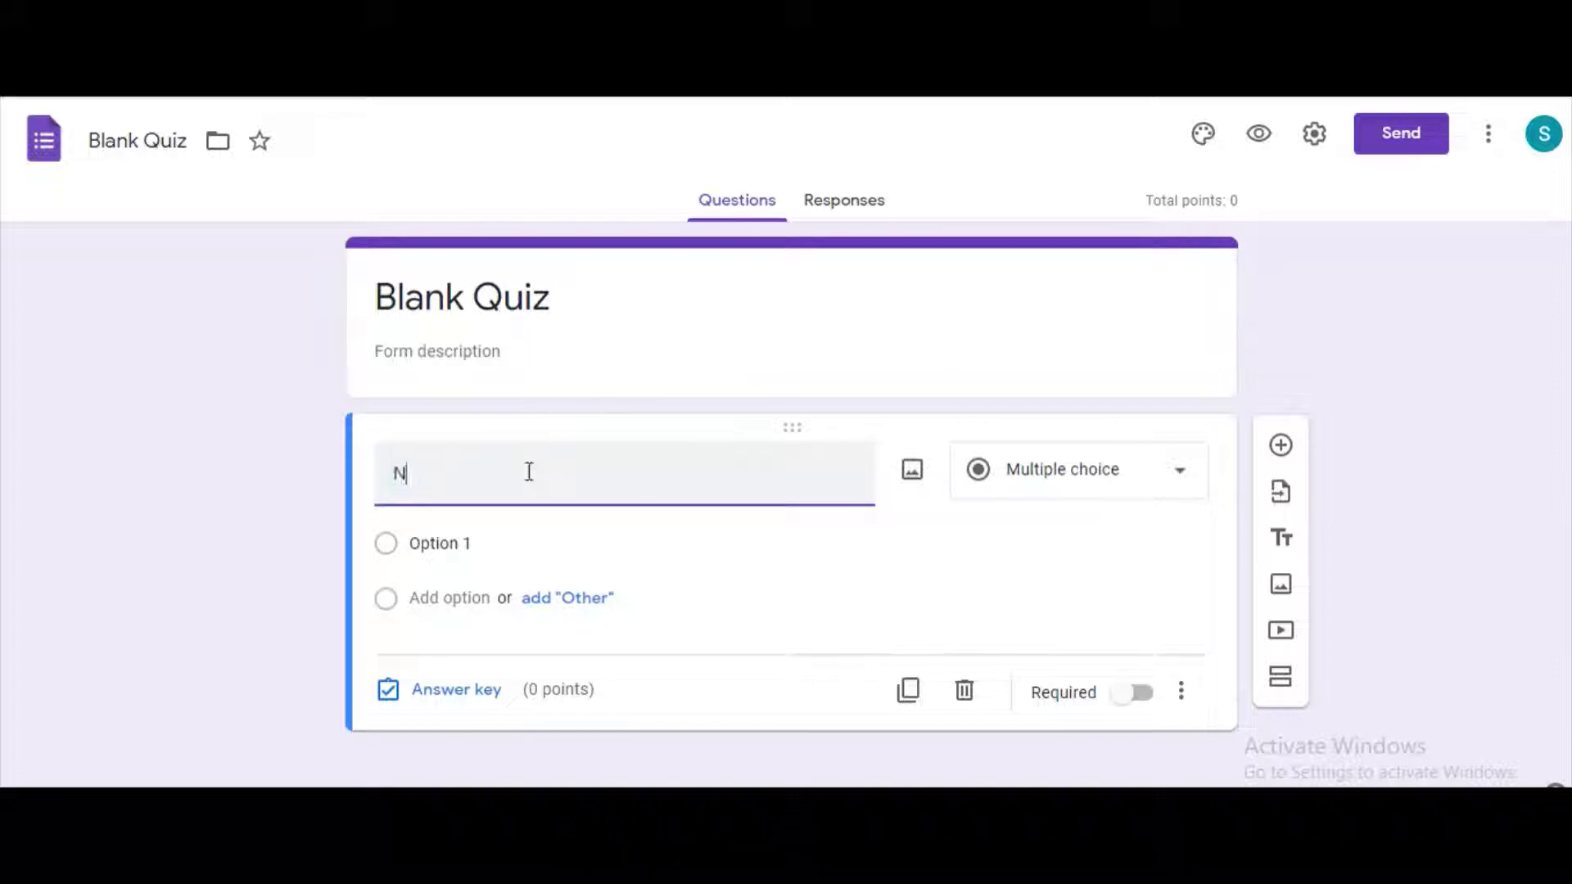
text(ame of)
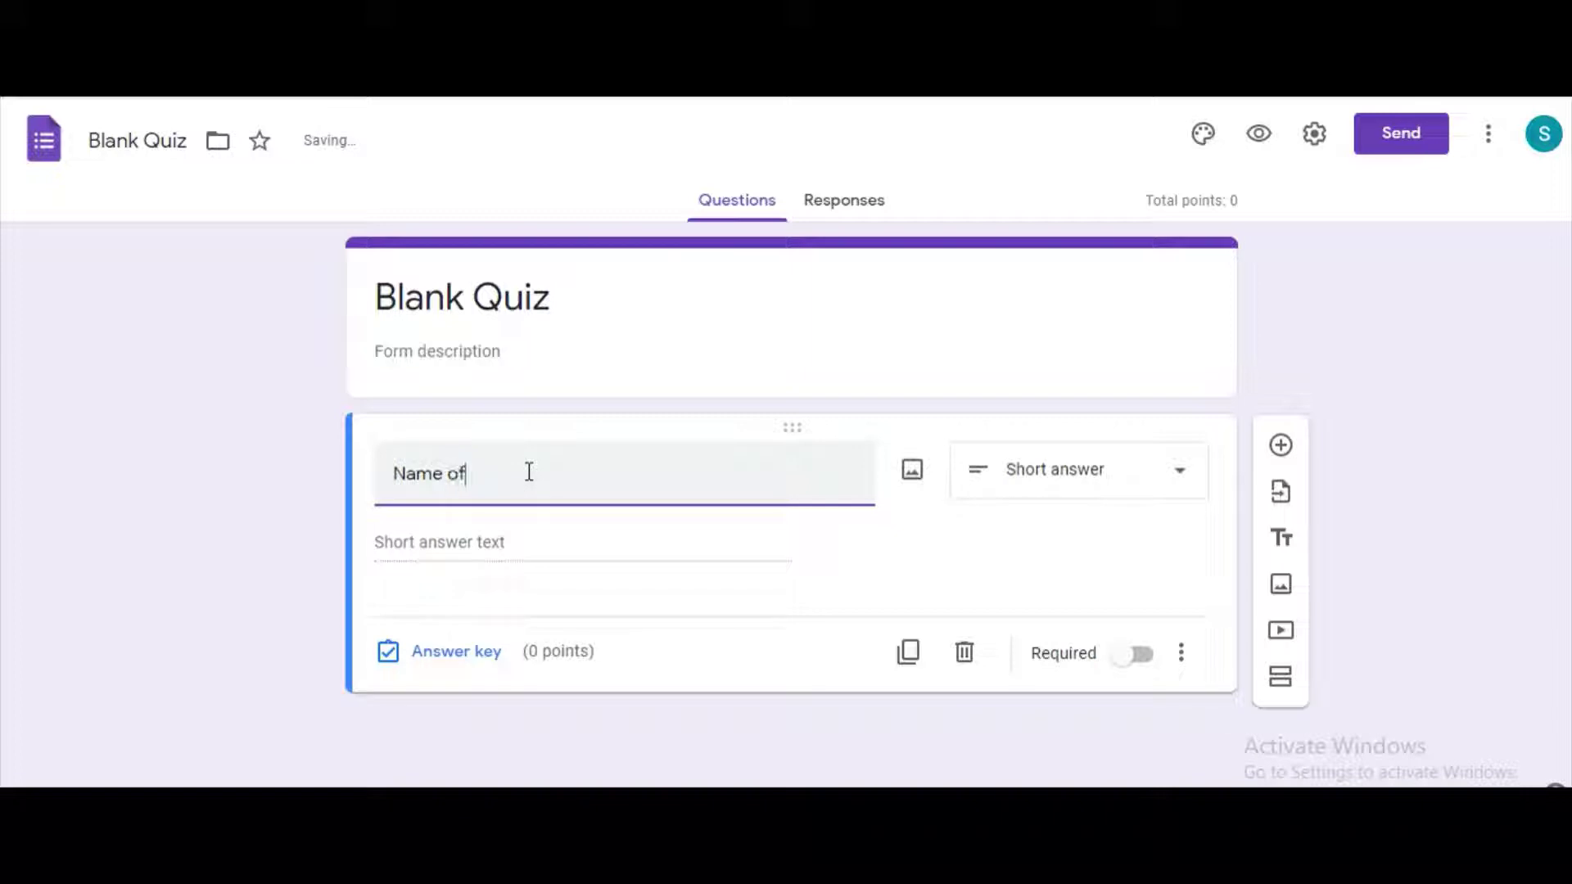
text( the student)
click(1146, 668)
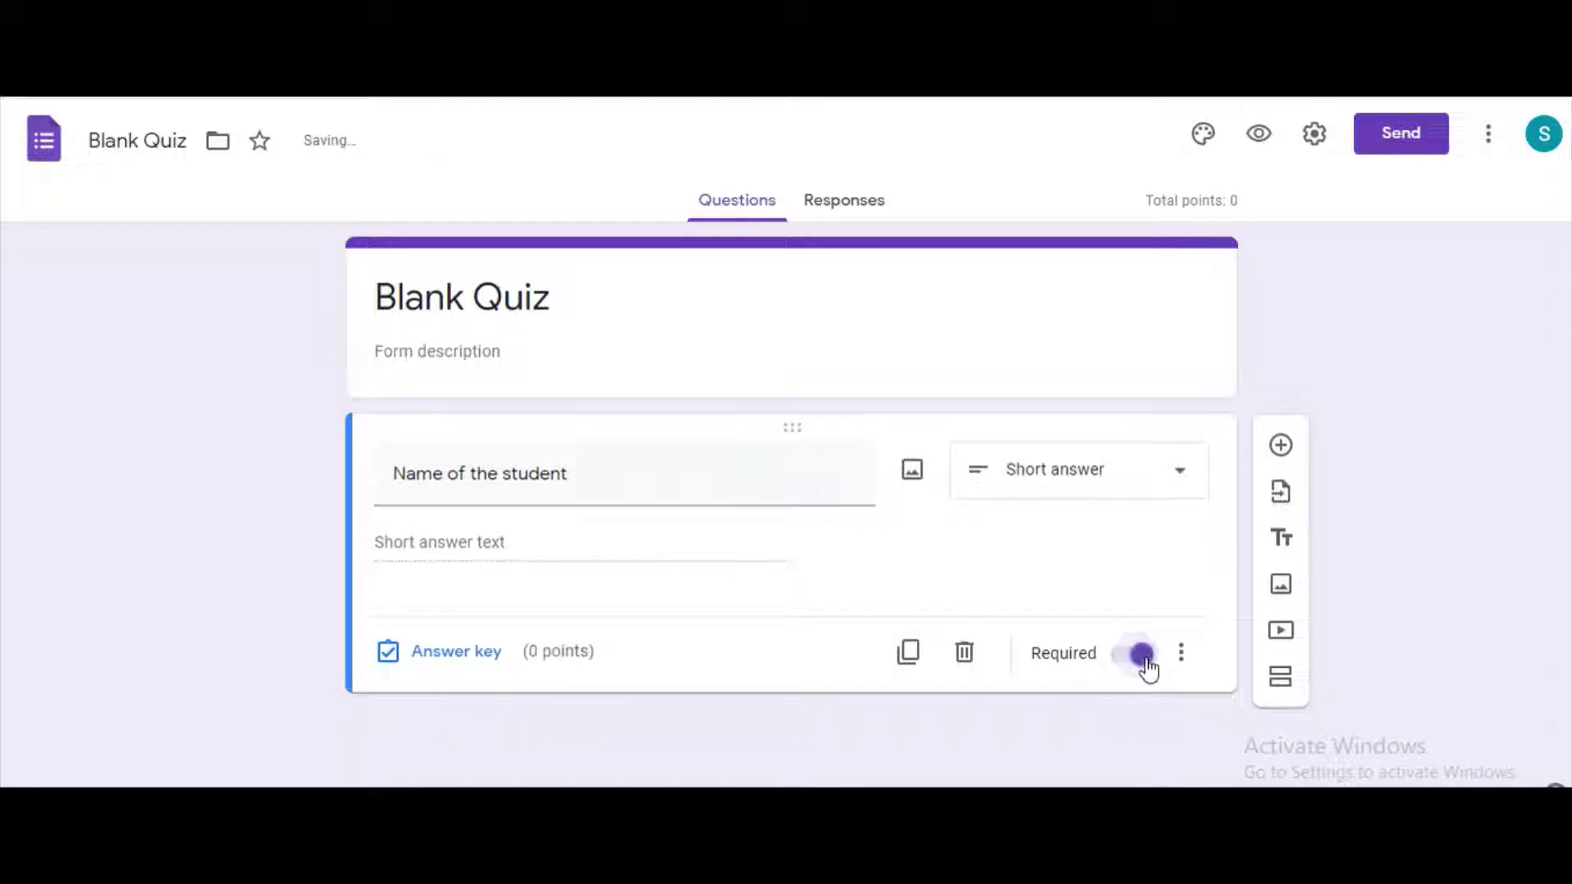
Add a new dropdown question titled 'Class and Division'
click(1282, 447)
text(Class )
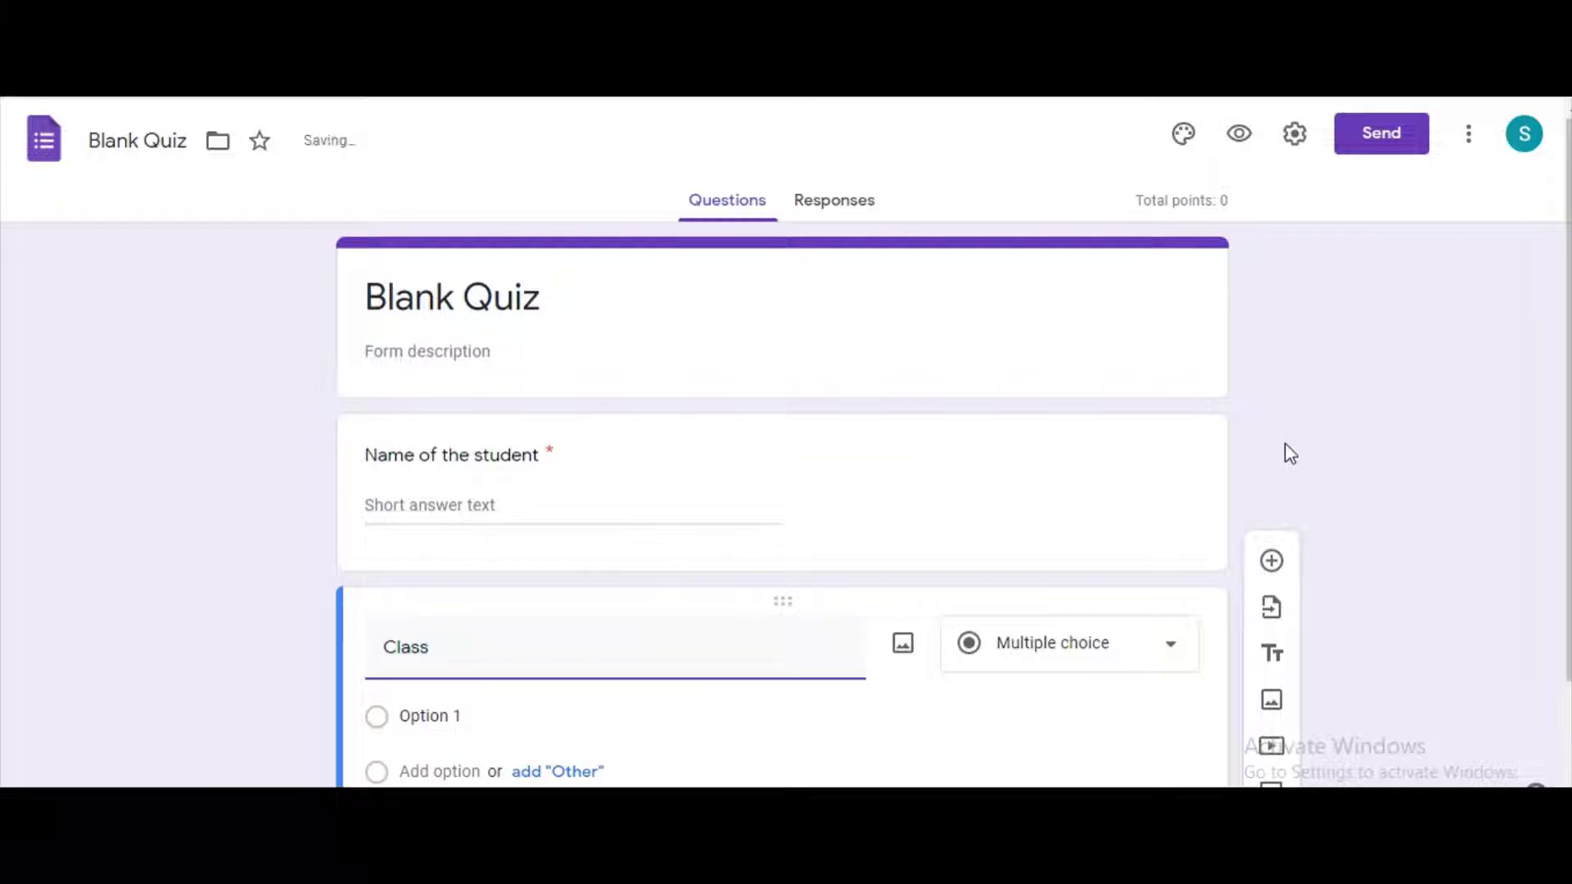
text(and Division)
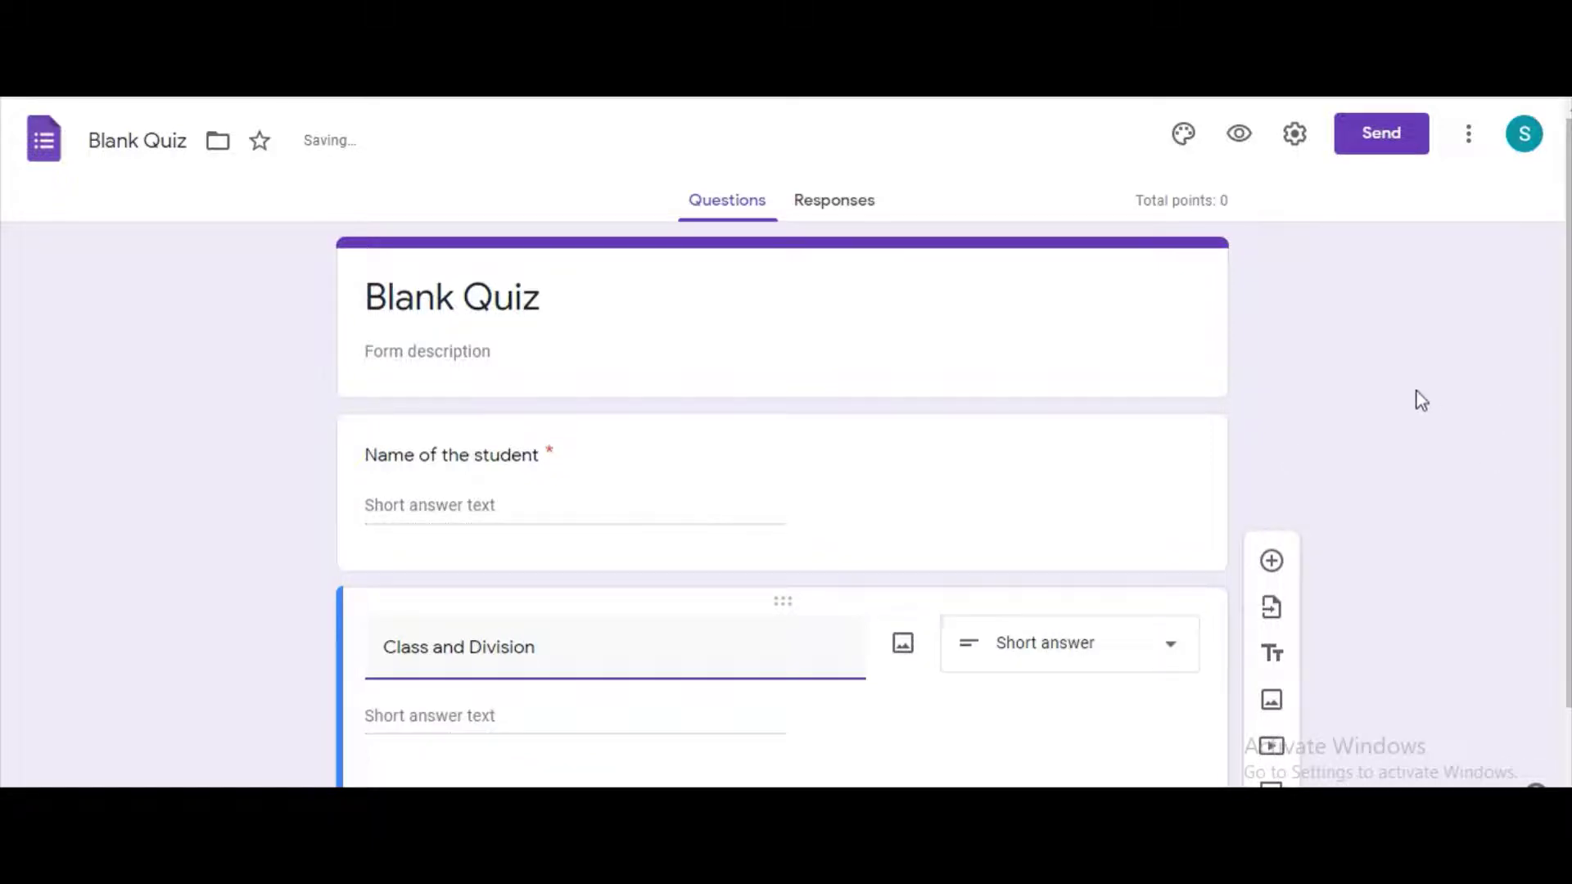
click(1175, 655)
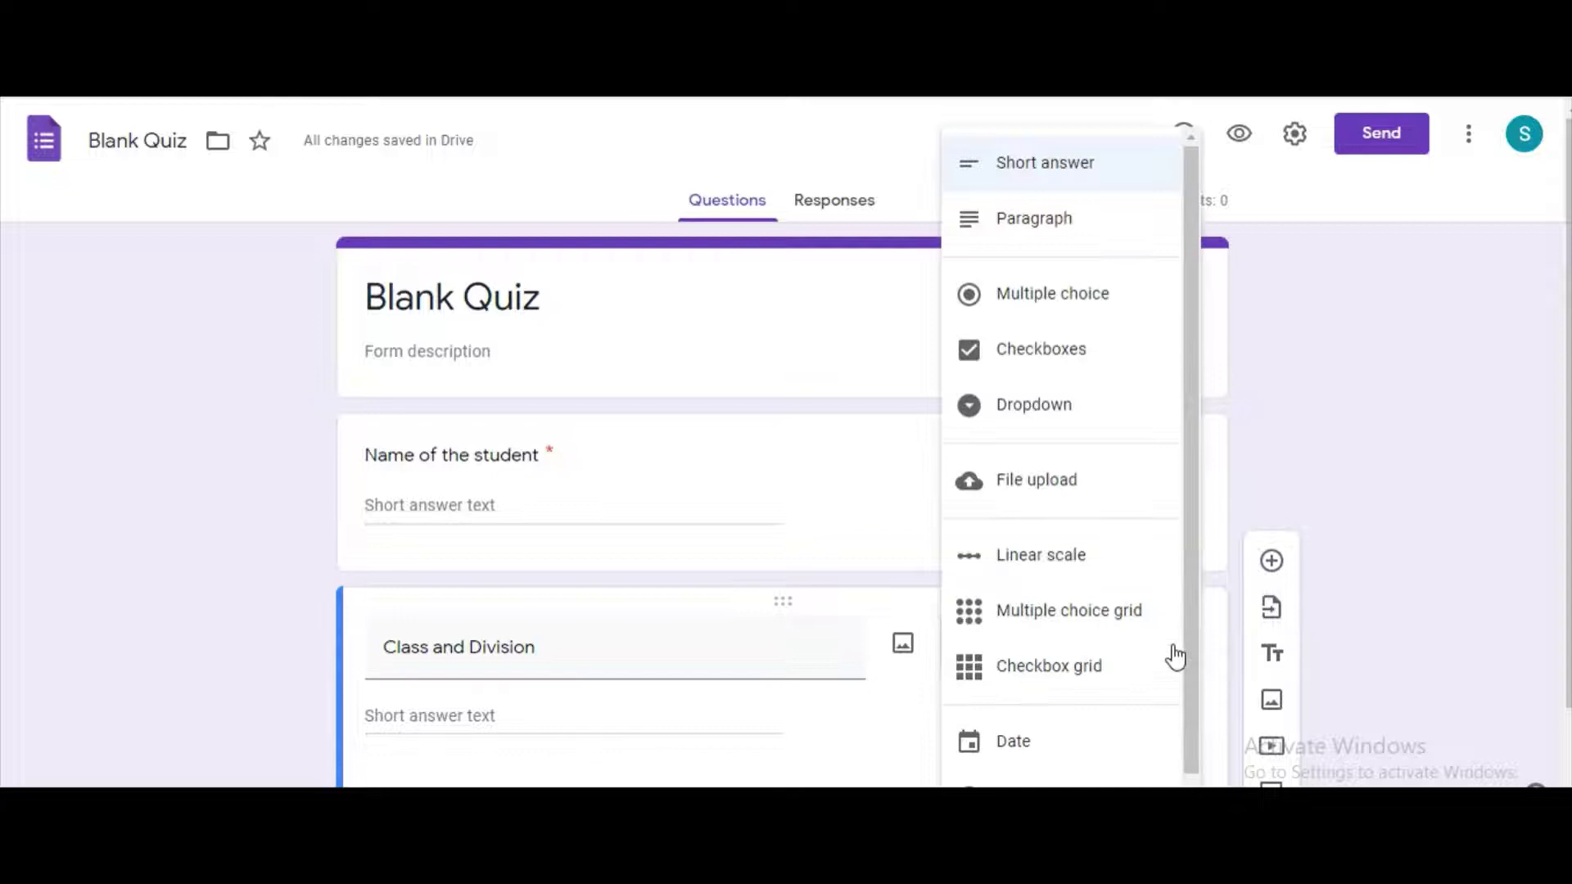
click(1052, 410)
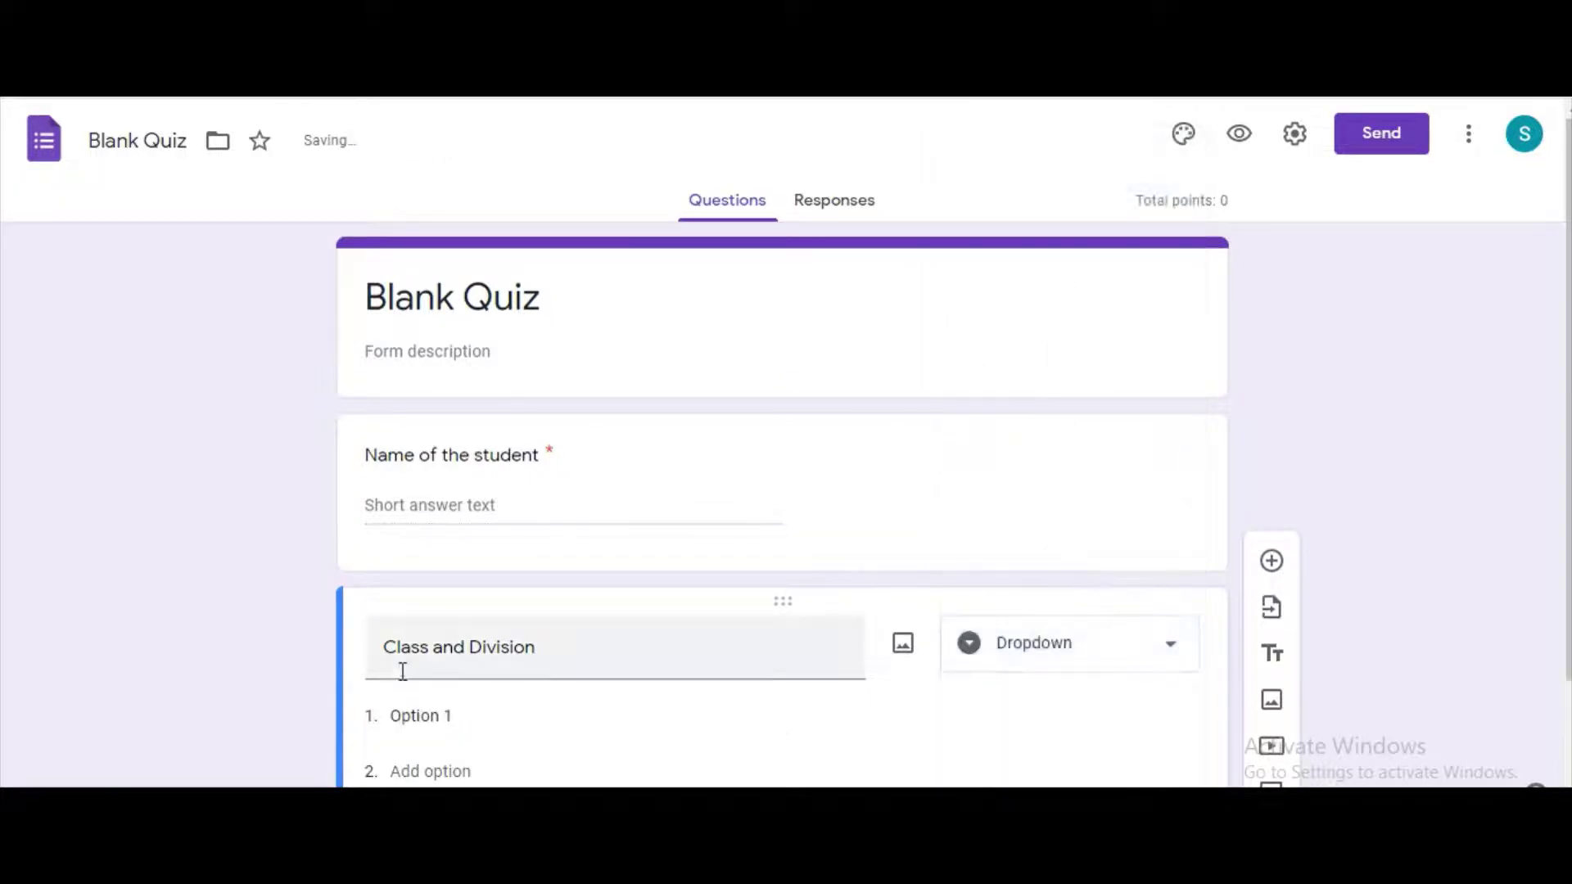
Give the dropdown choices 5A, 5B and 5C and make it required
click(440, 712)
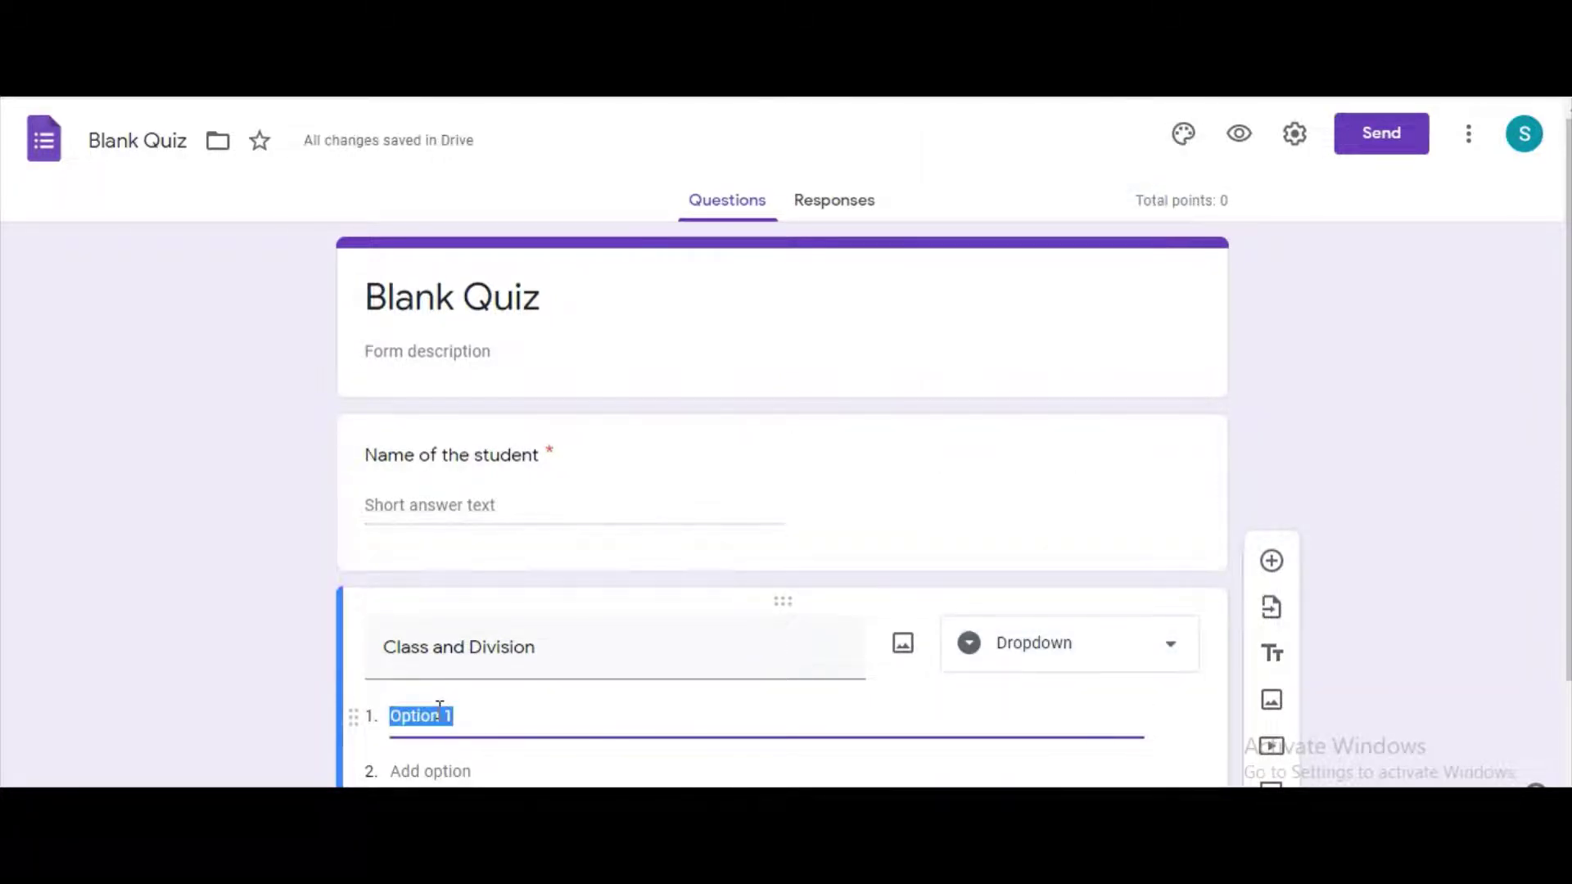
text(5B)
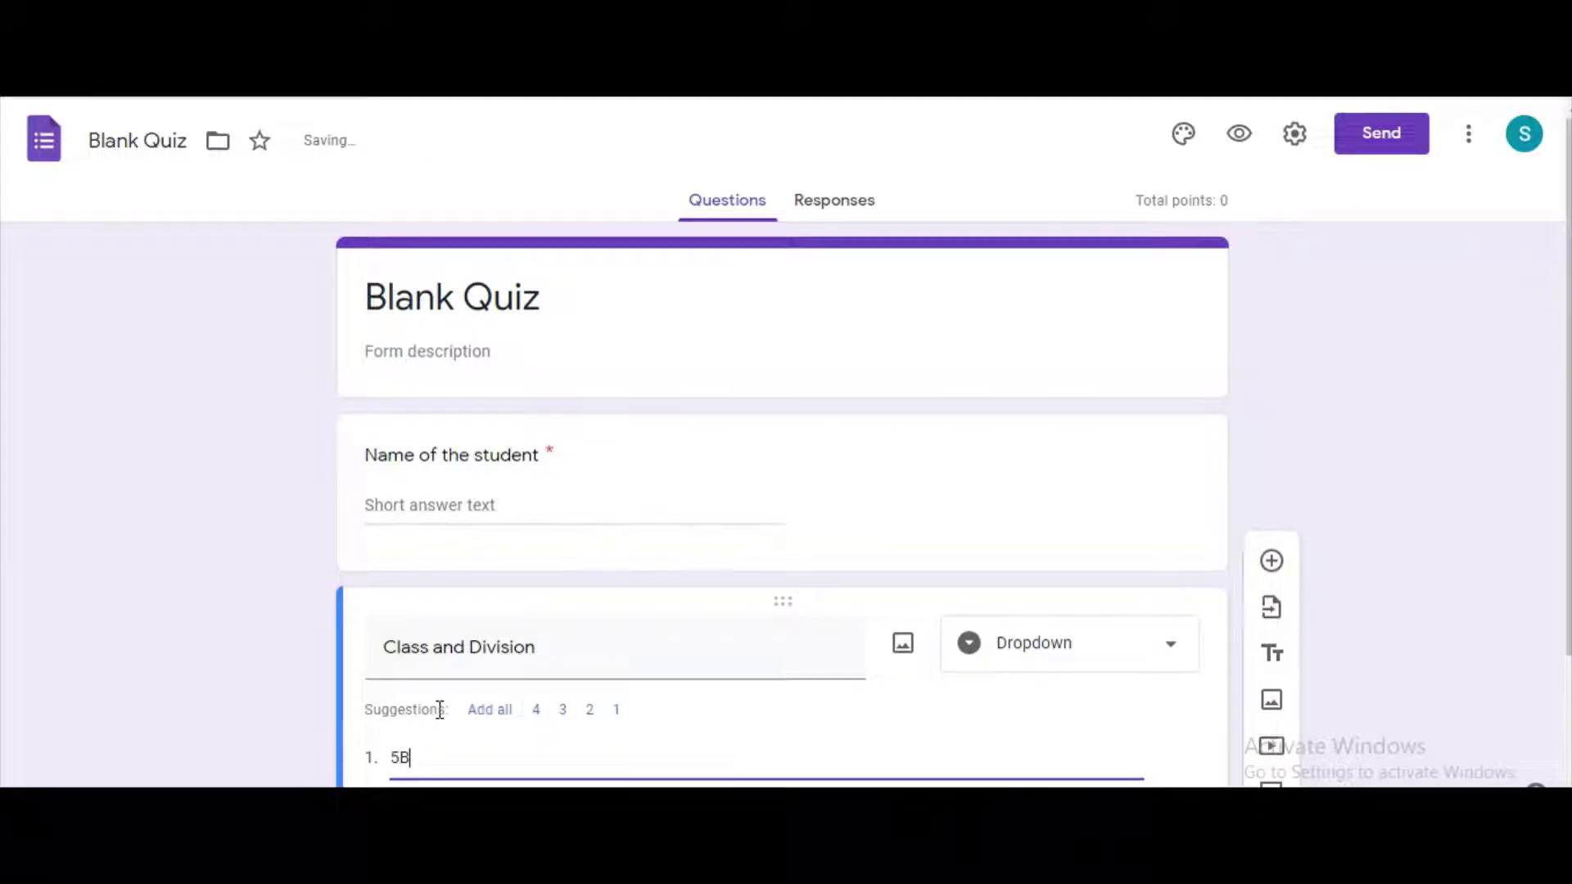
key(BackSpace)
text(A)
key(Return)
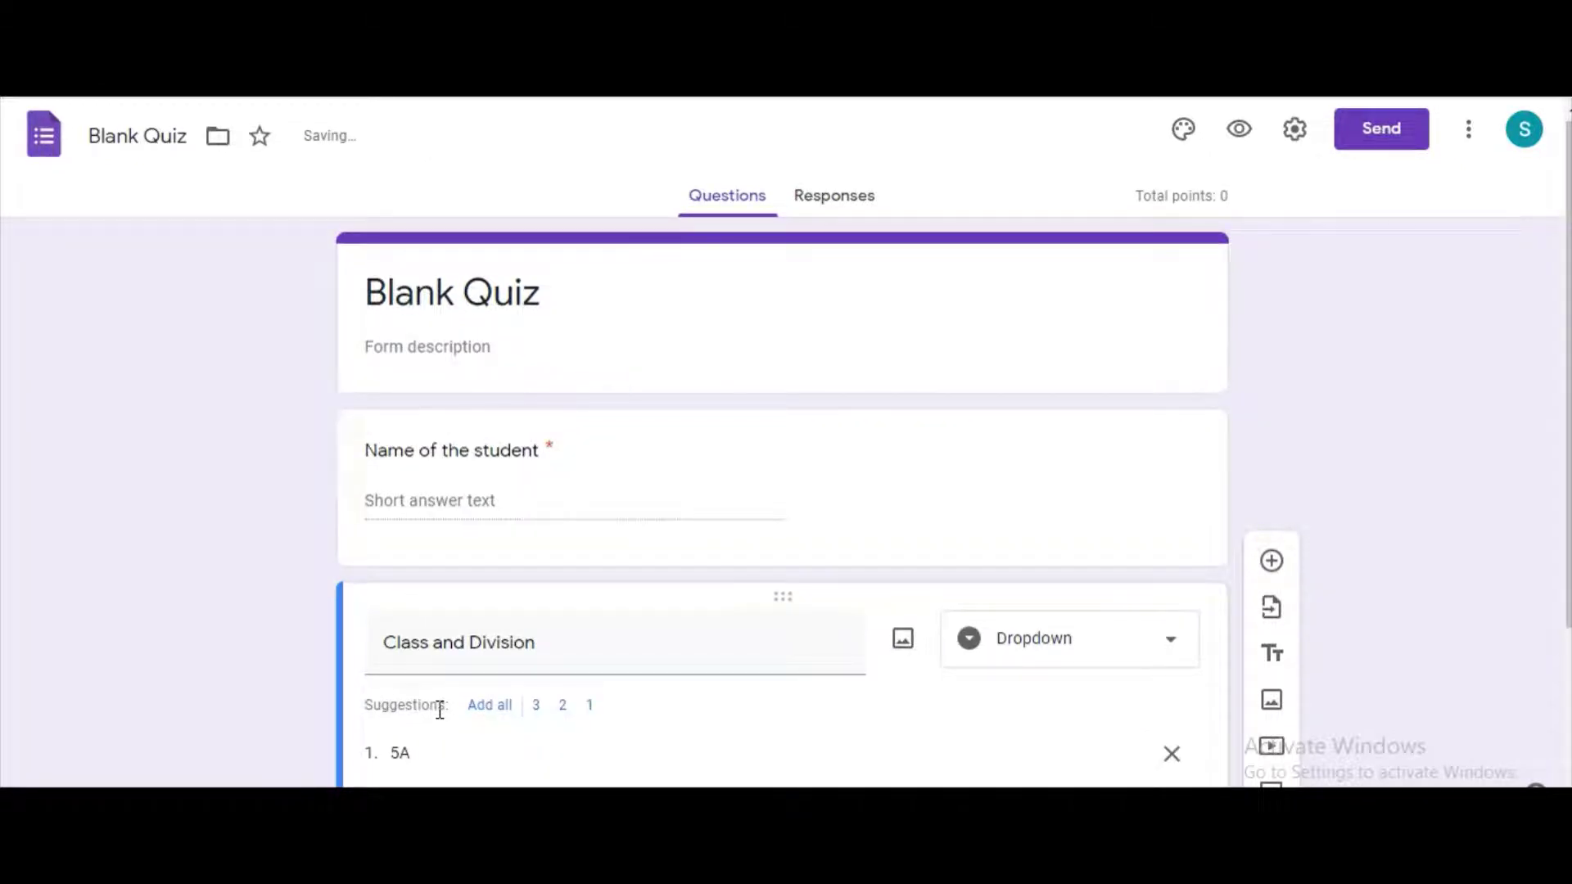
text(5B)
key(Return)
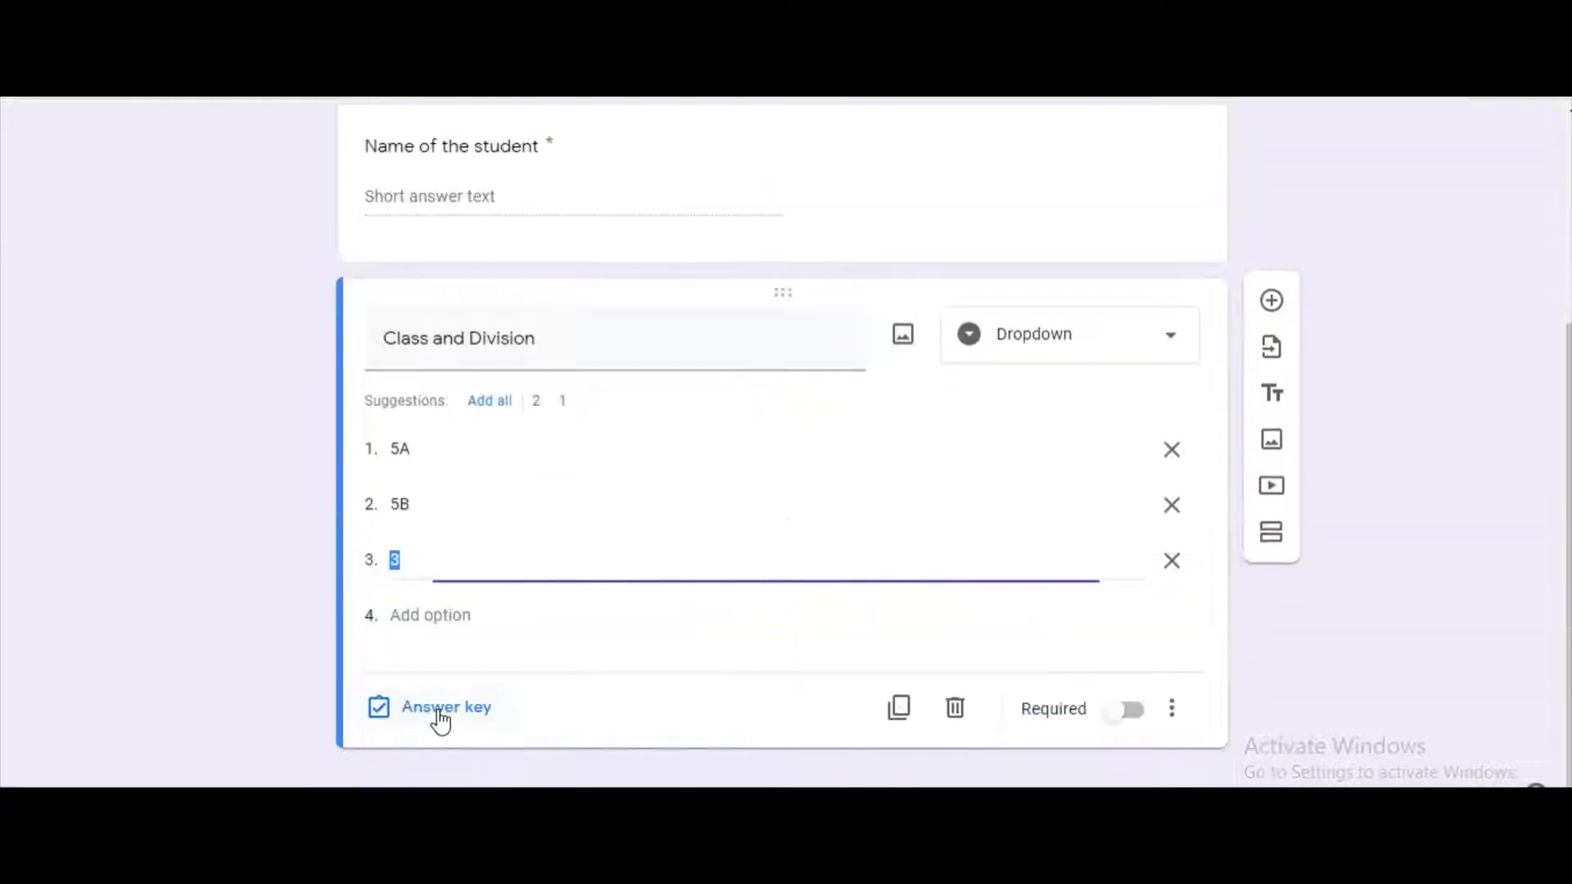
text(5C)
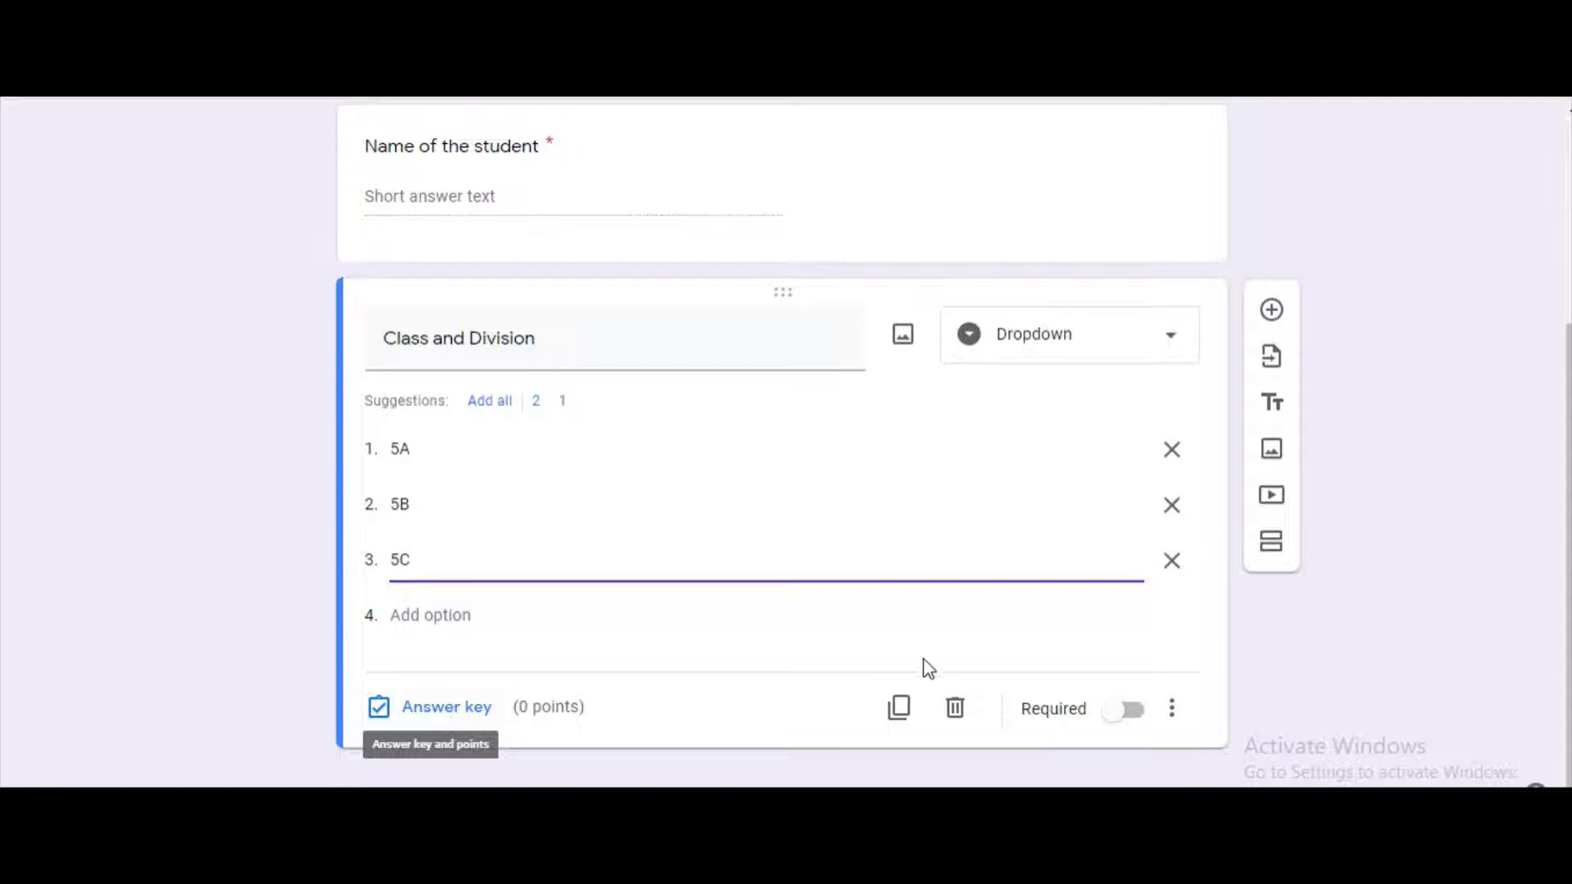
click(1134, 711)
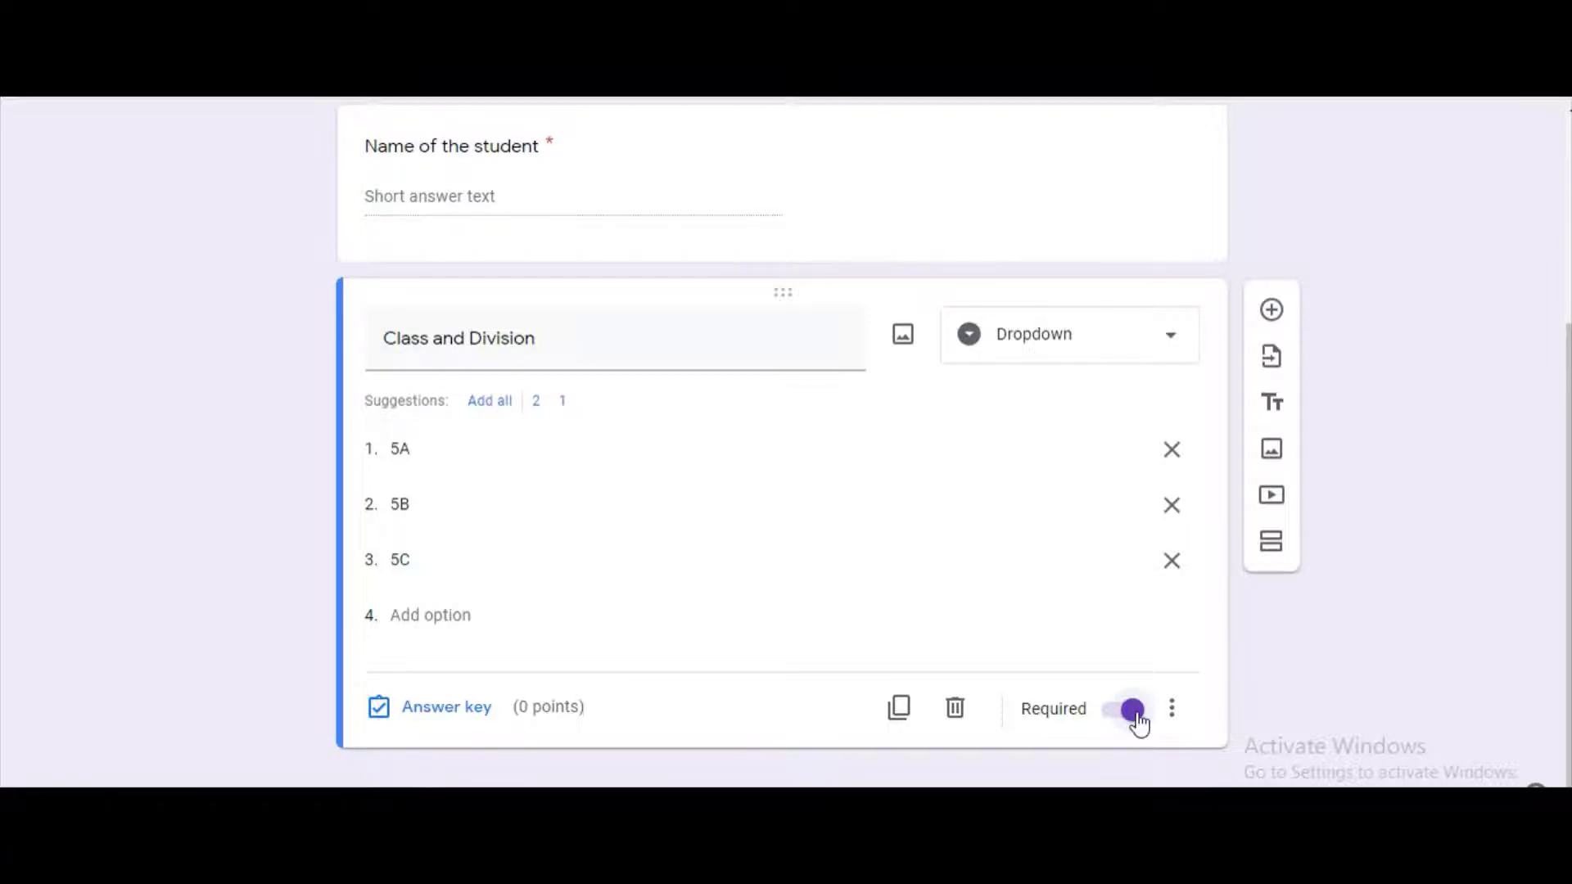
Add a second section and set section 1 to 'Continue to next section'
click(1278, 559)
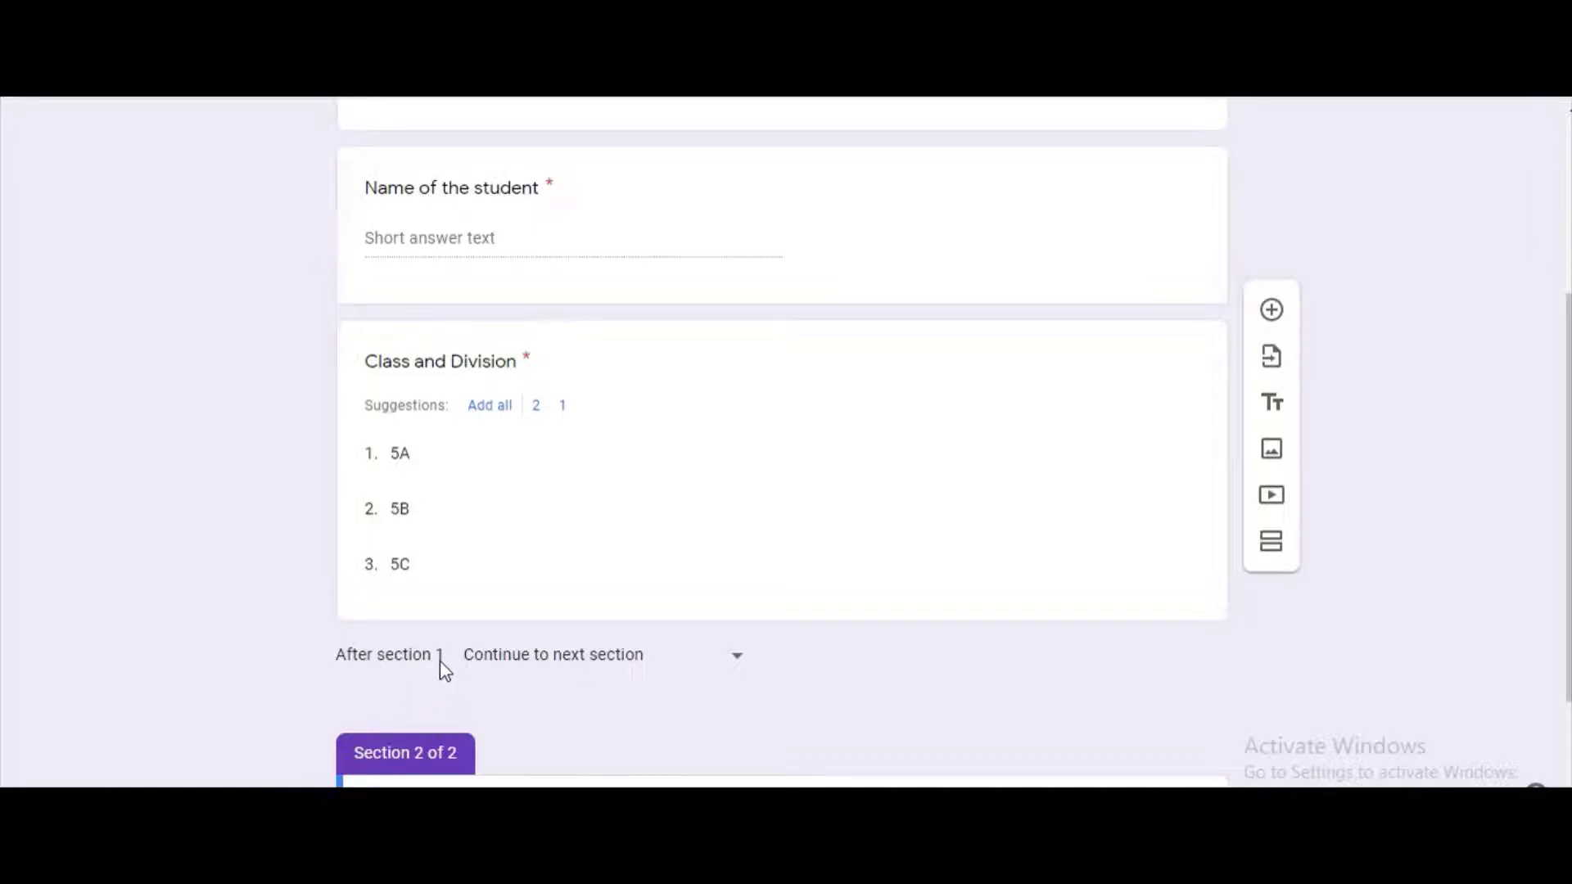
click(739, 672)
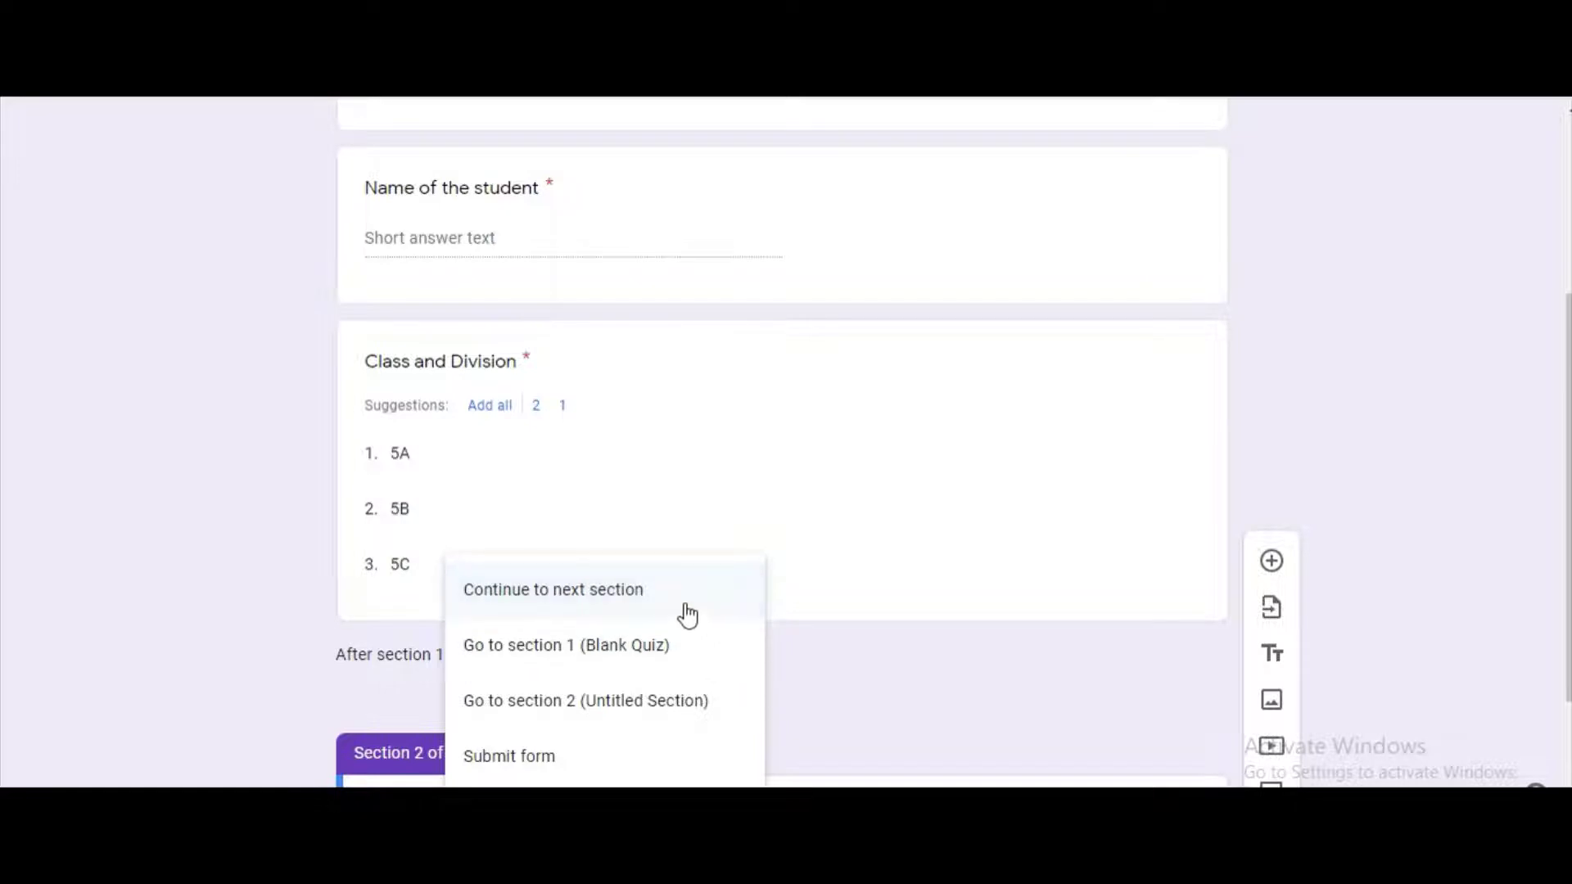
click(635, 593)
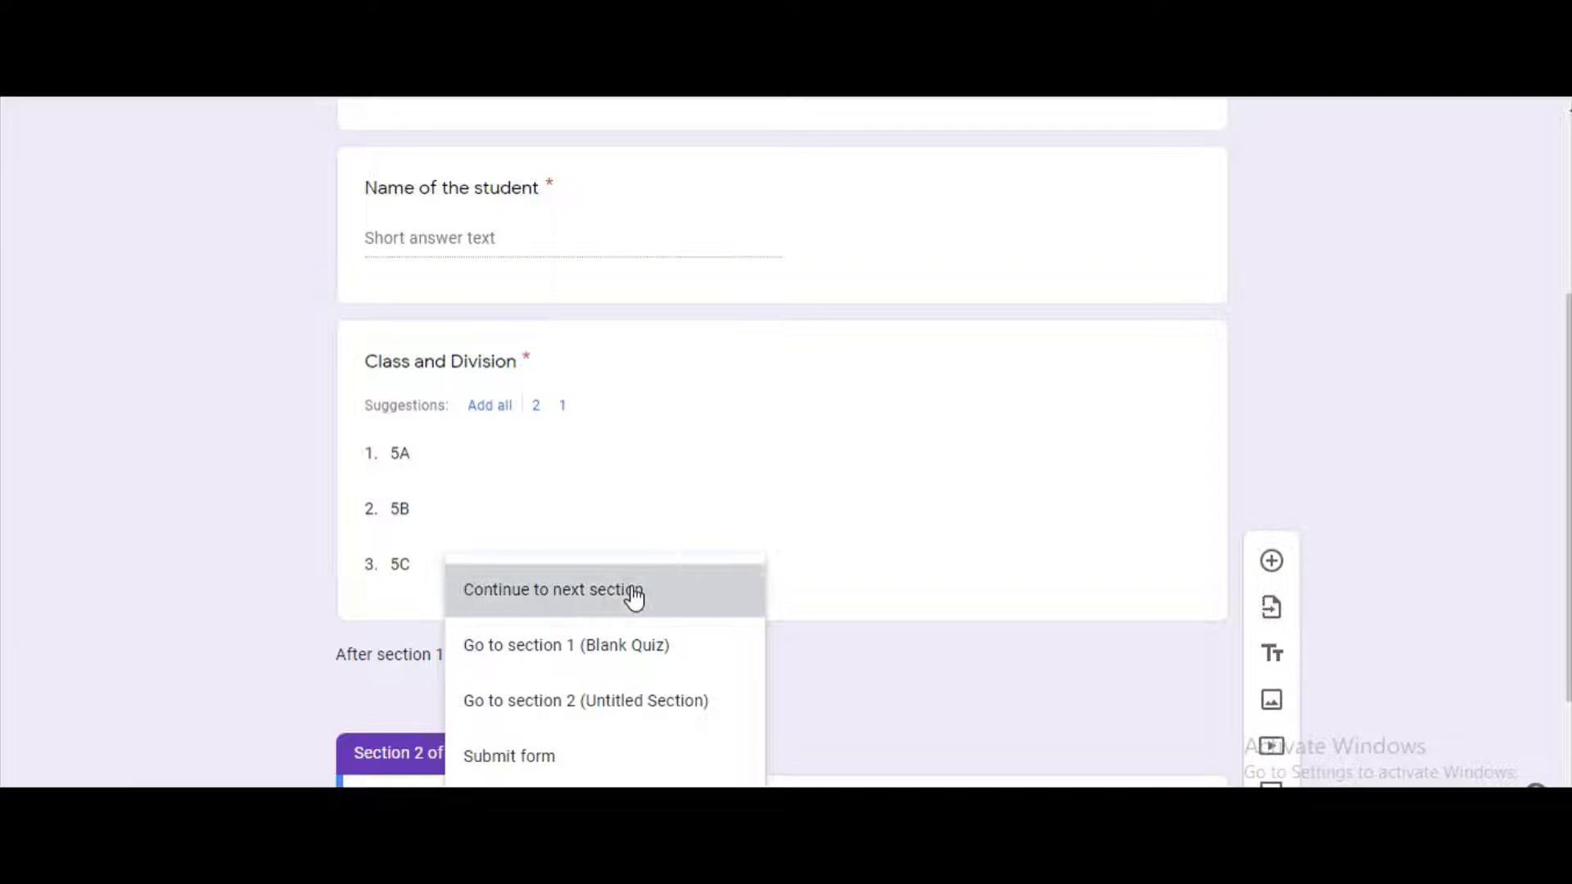
scroll(782, 450, down, 2)
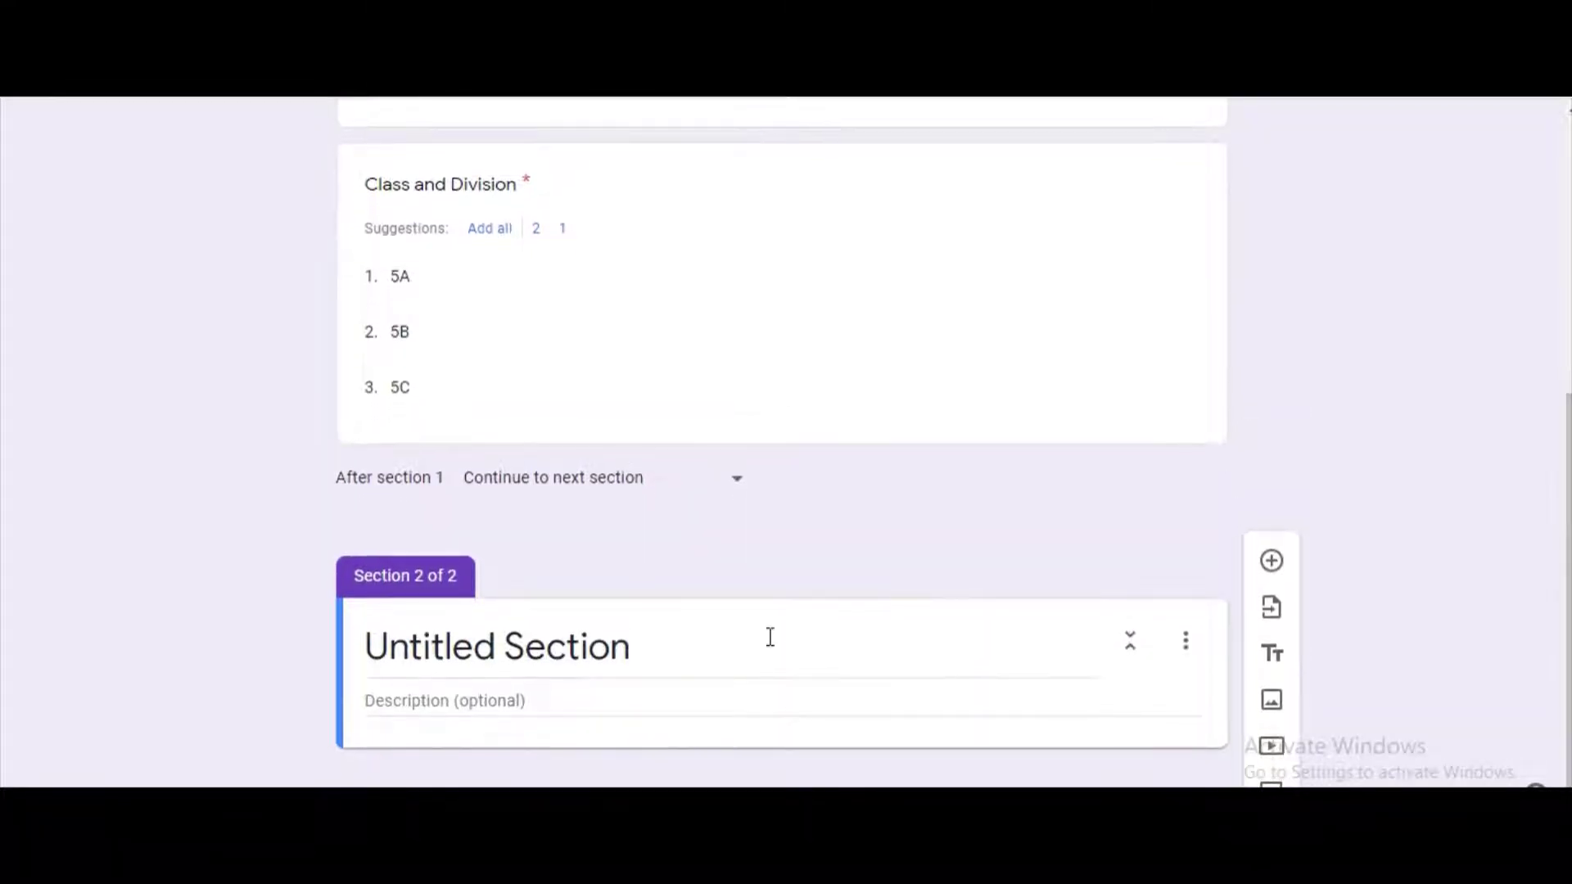
Title section 2 QUESTIONS and add the question 'Who is the father of modern computers?'
click(589, 651)
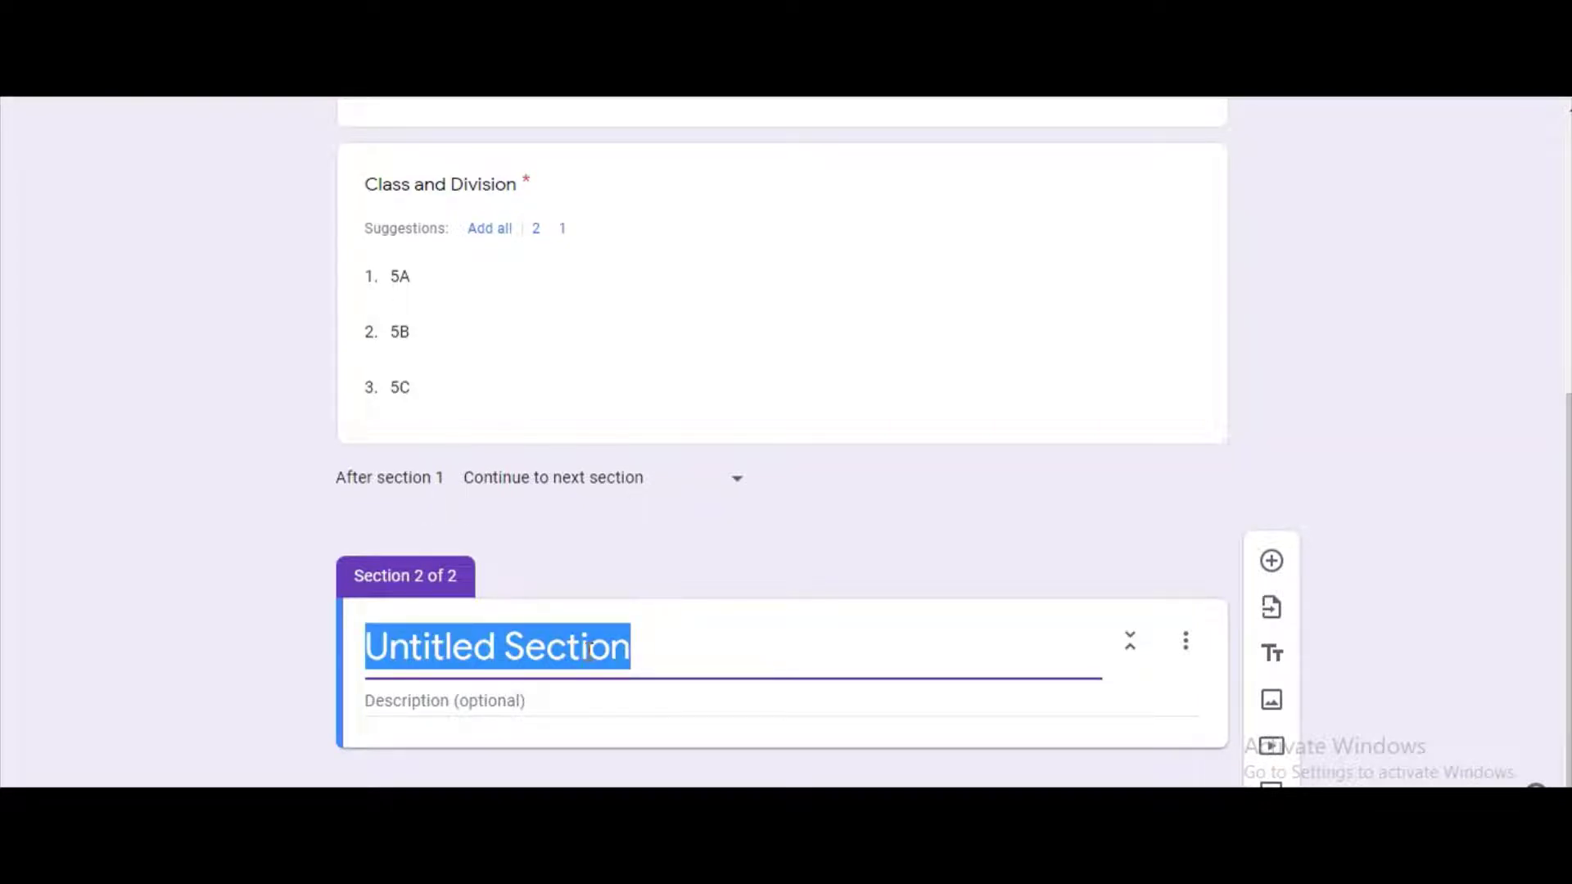
text(Q)
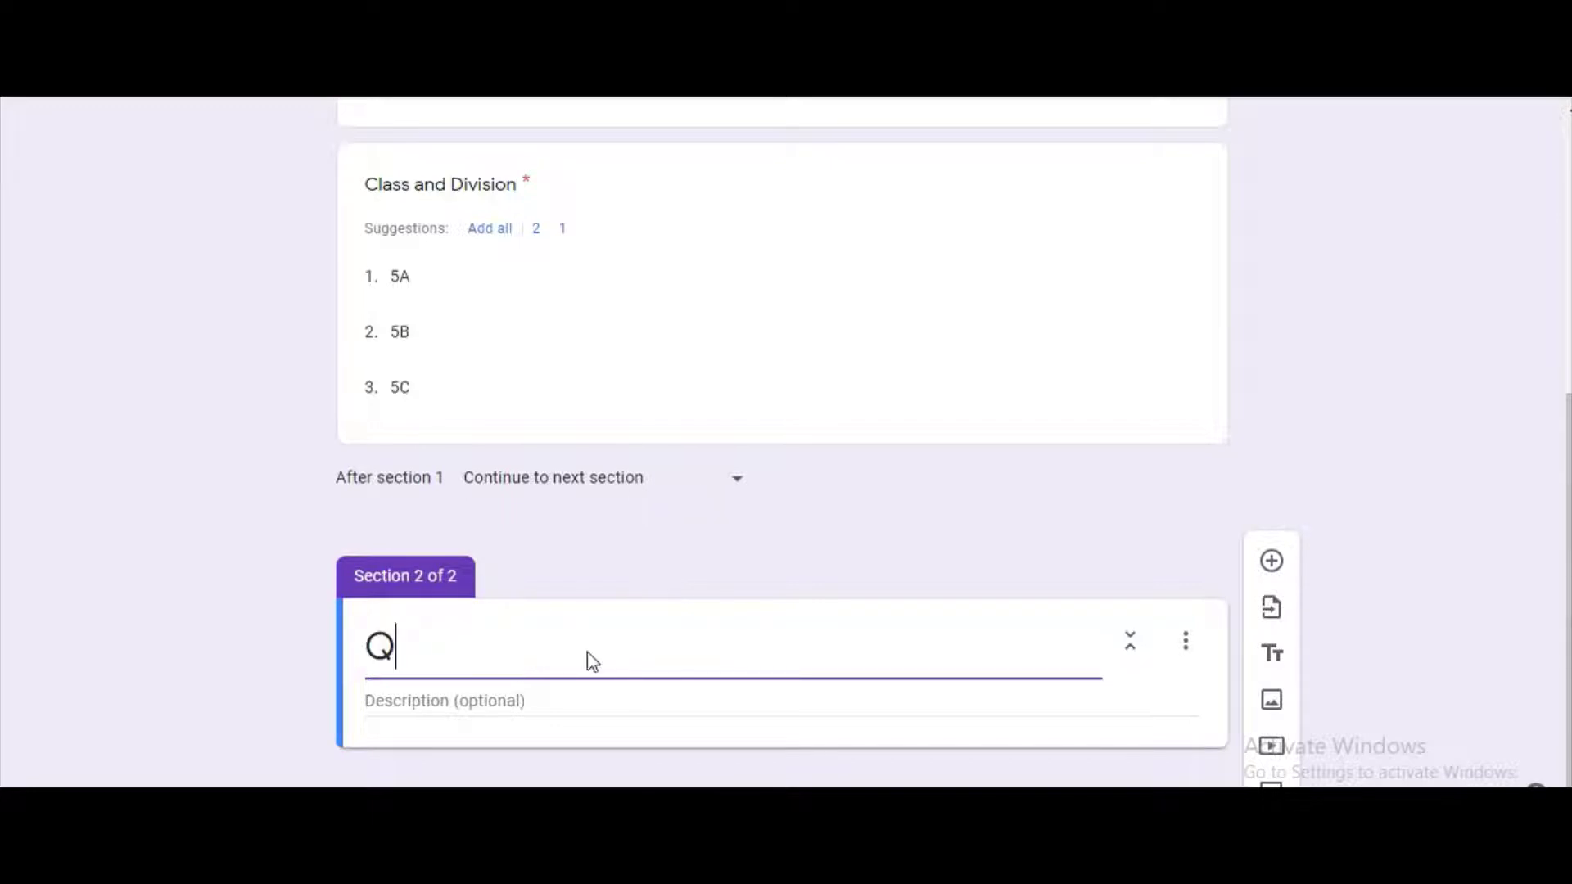
text(UESTIONS)
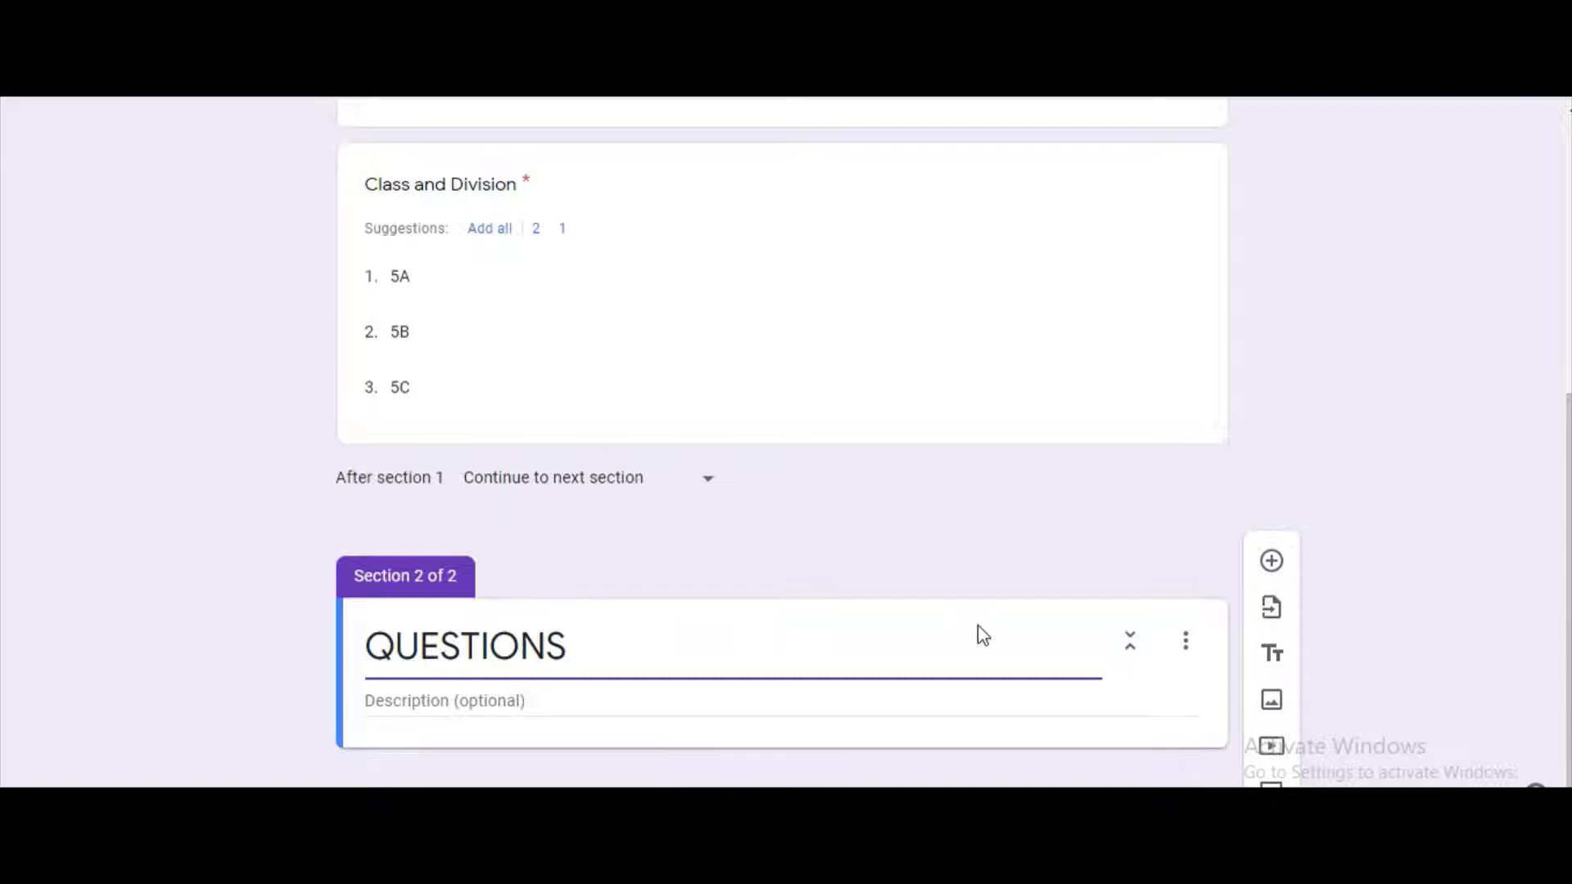
click(1279, 572)
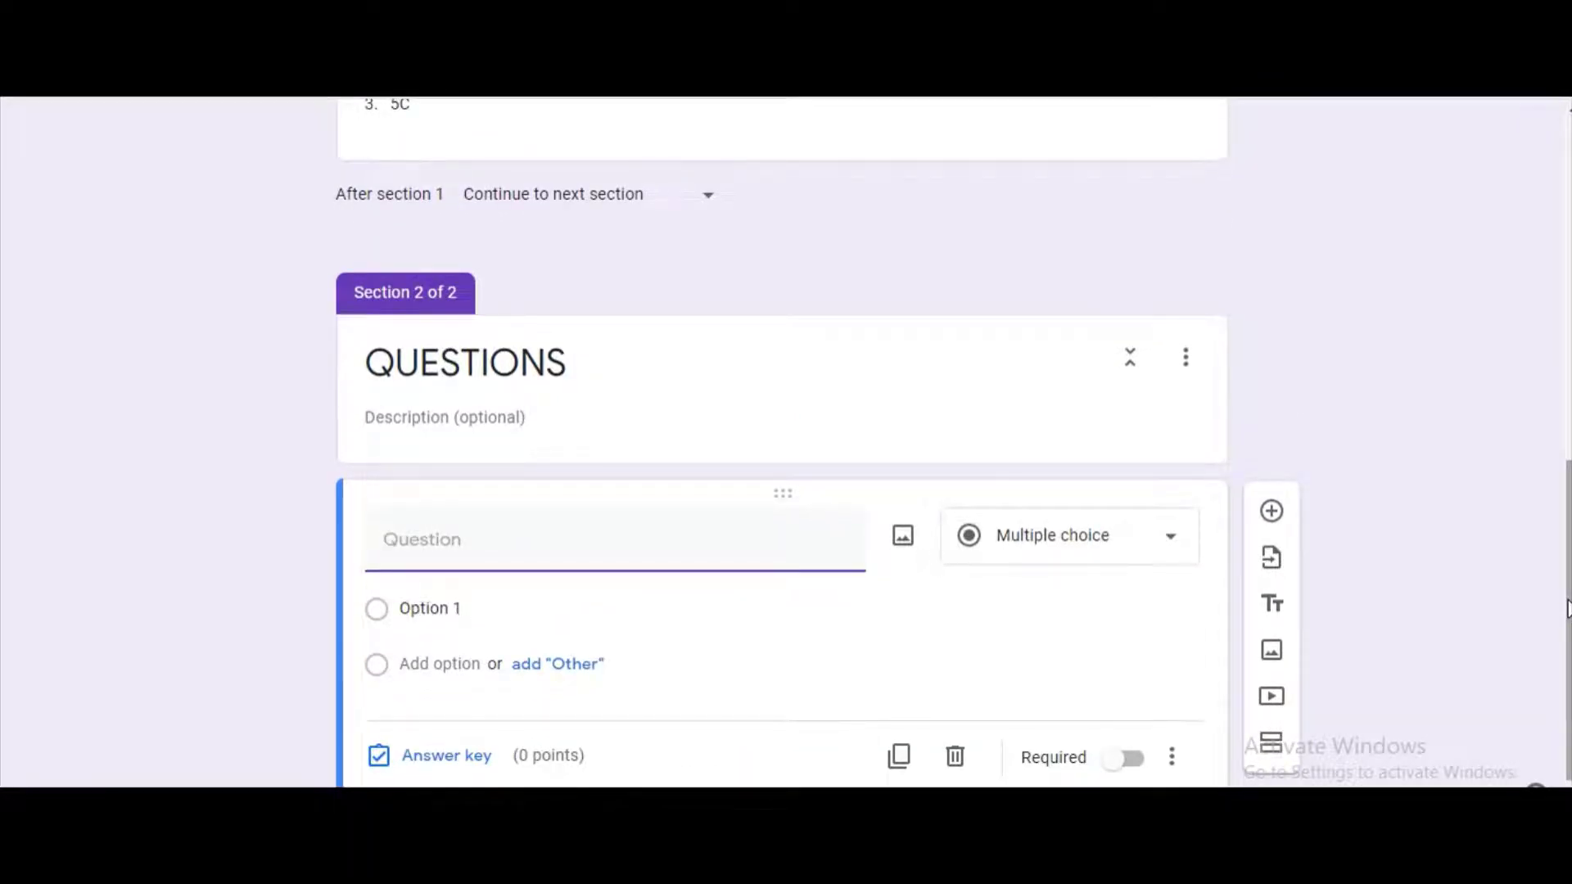
text(Who i)
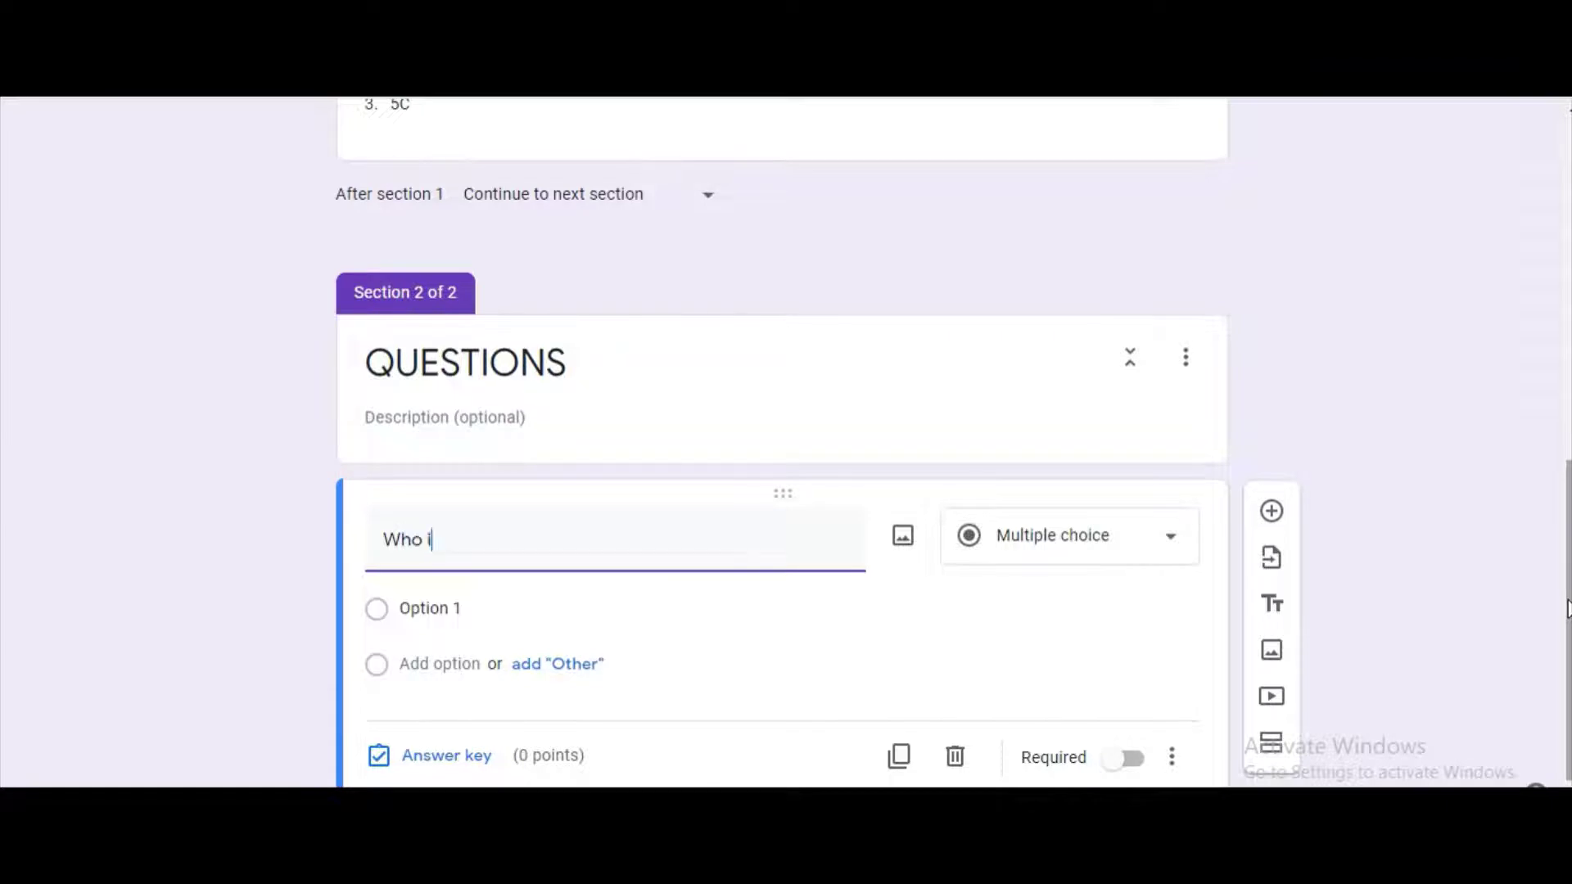
text(s the father of )
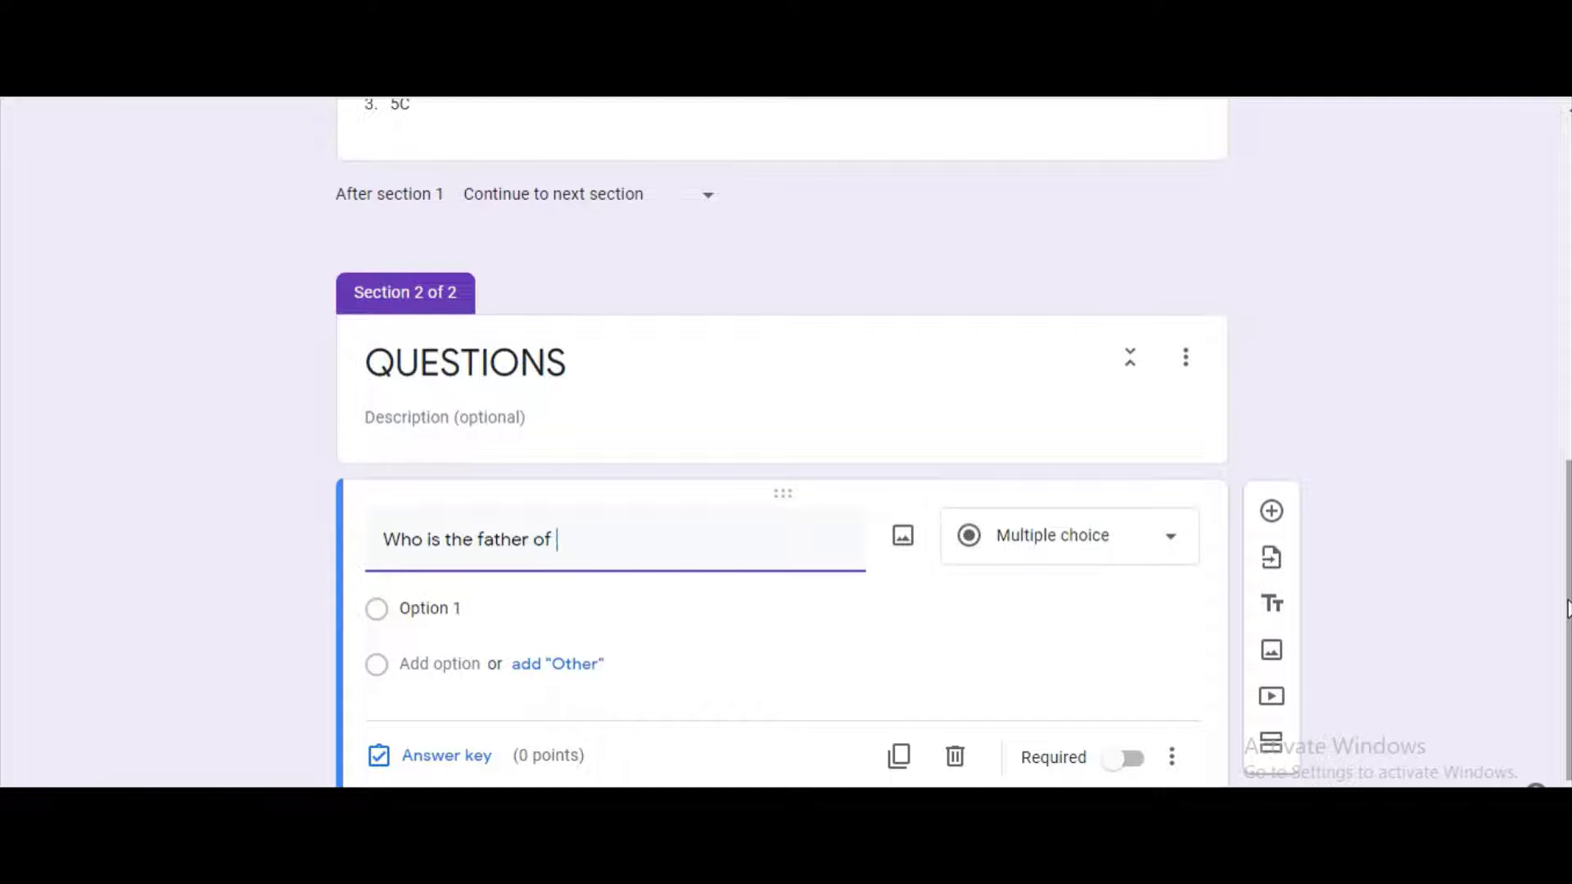
text(modern computers)
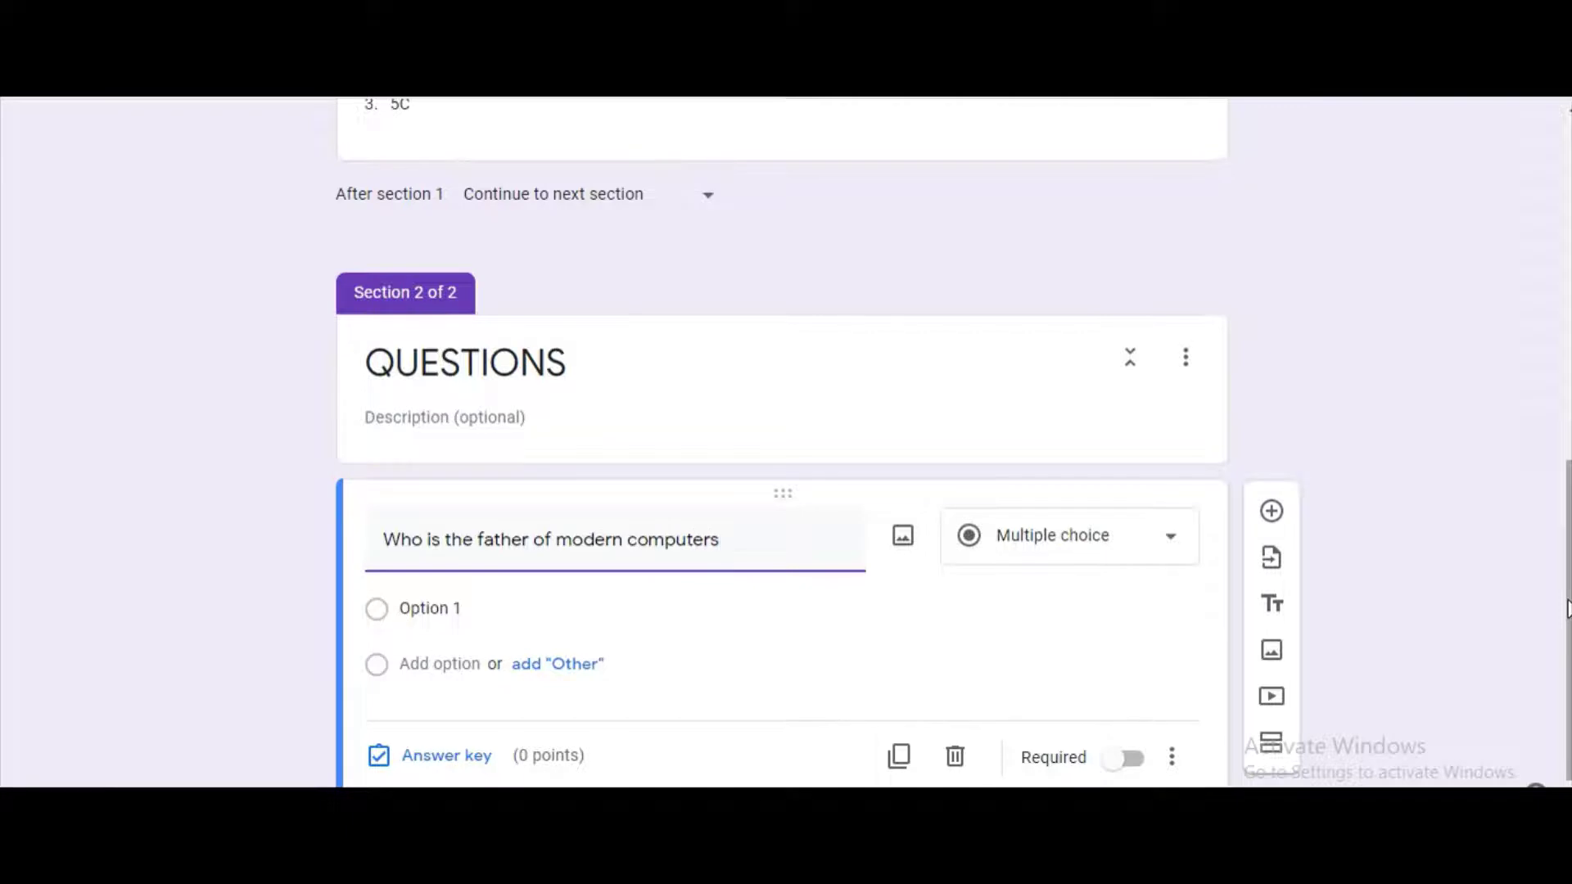
text(?)
scroll(782, 443, up, 5)
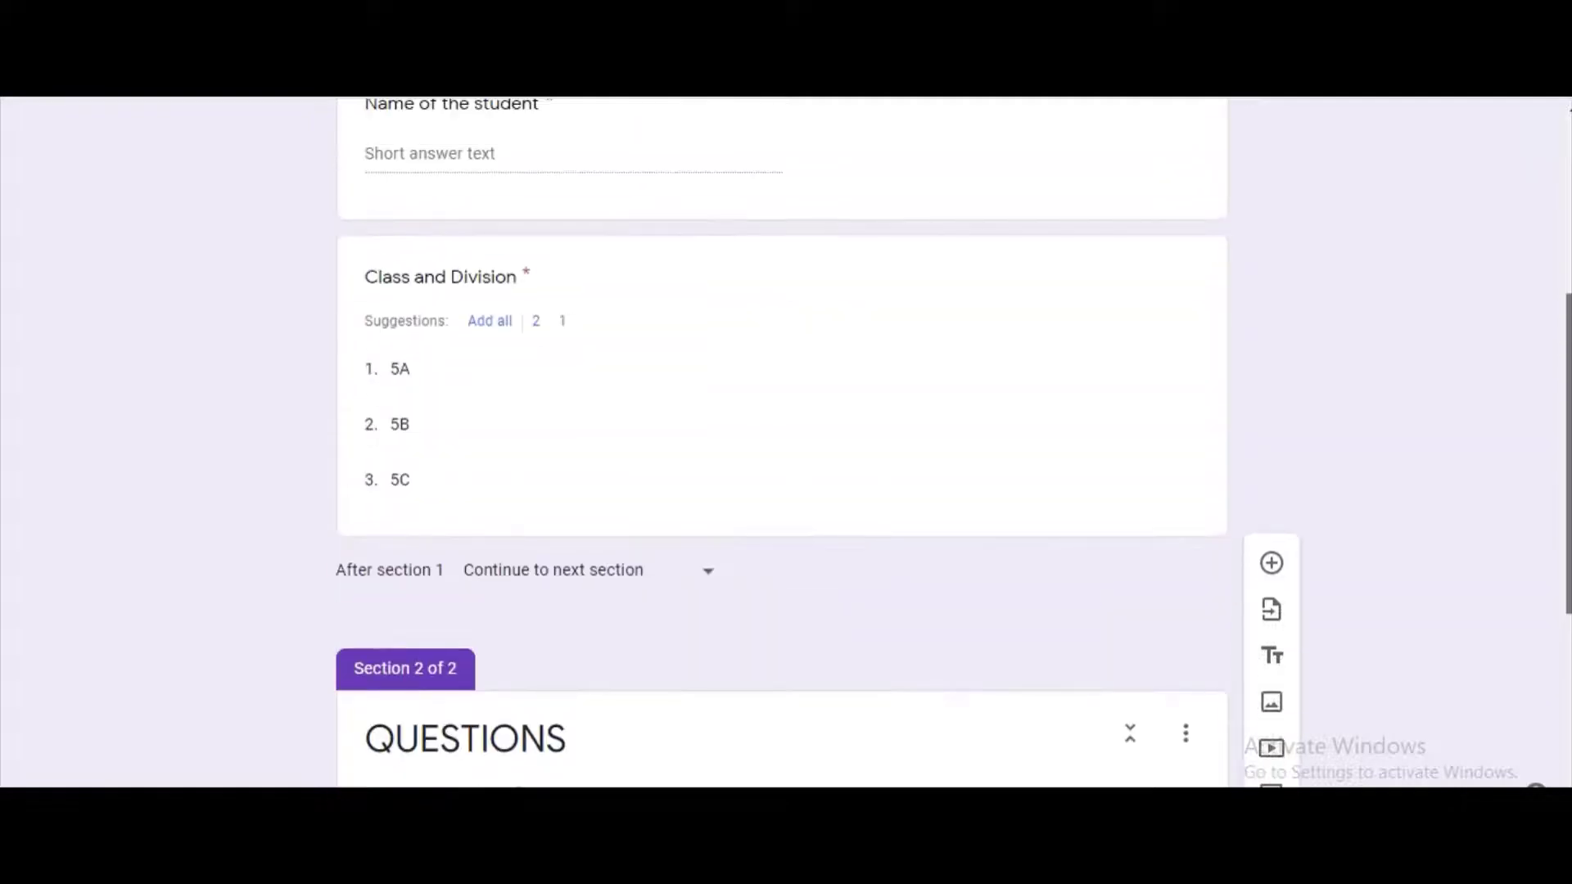
scroll(782, 442, up, 5)
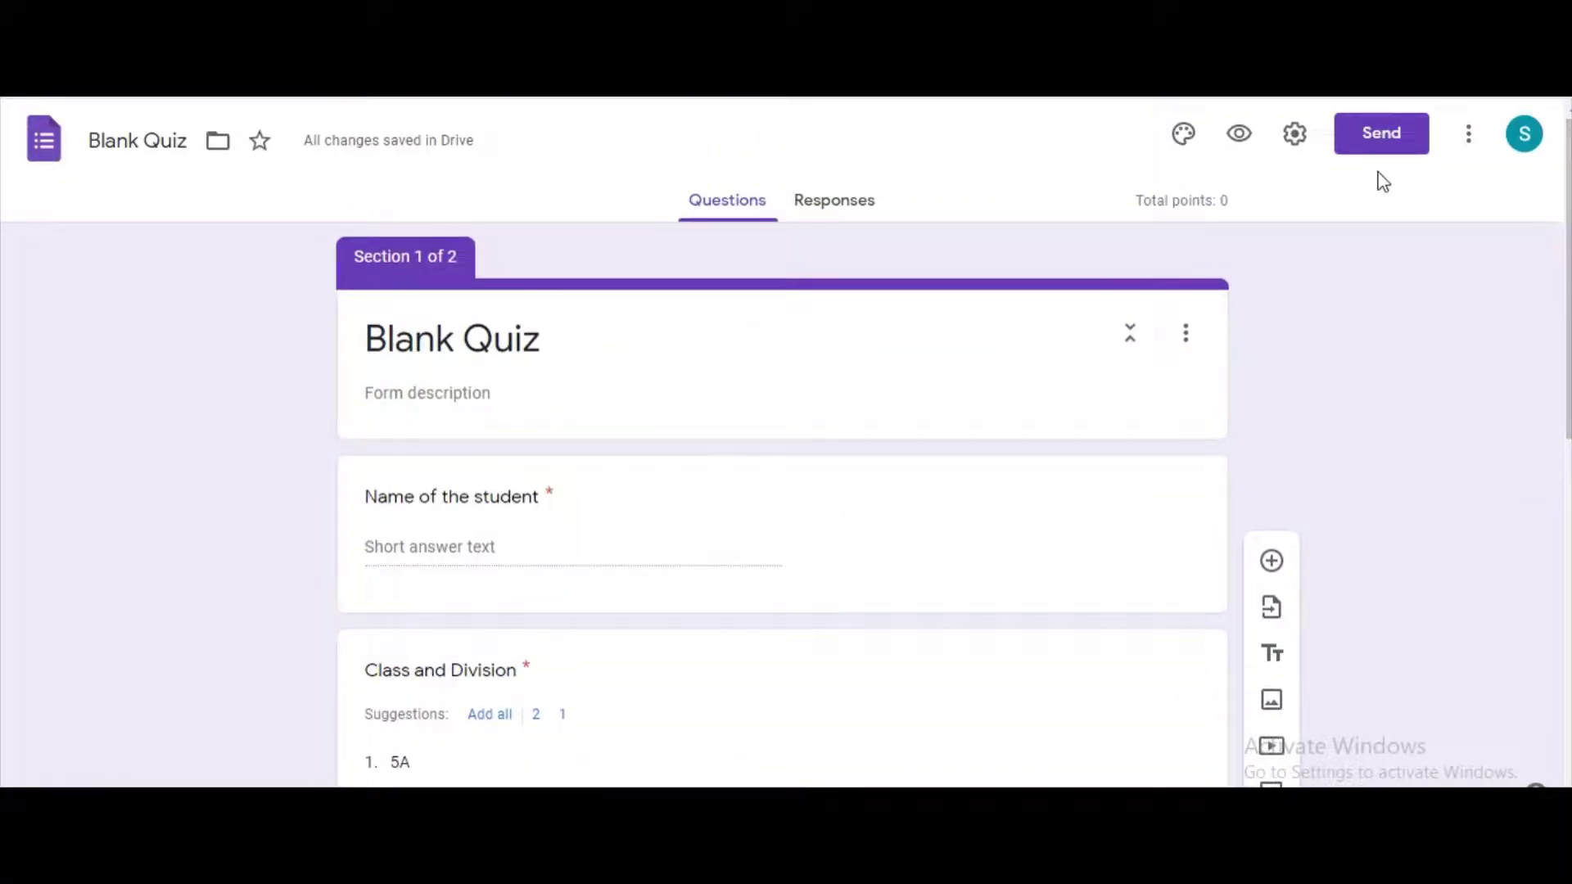
In Settings, enable Collect email addresses, Limit to 1 response, and See summary charts
click(1296, 136)
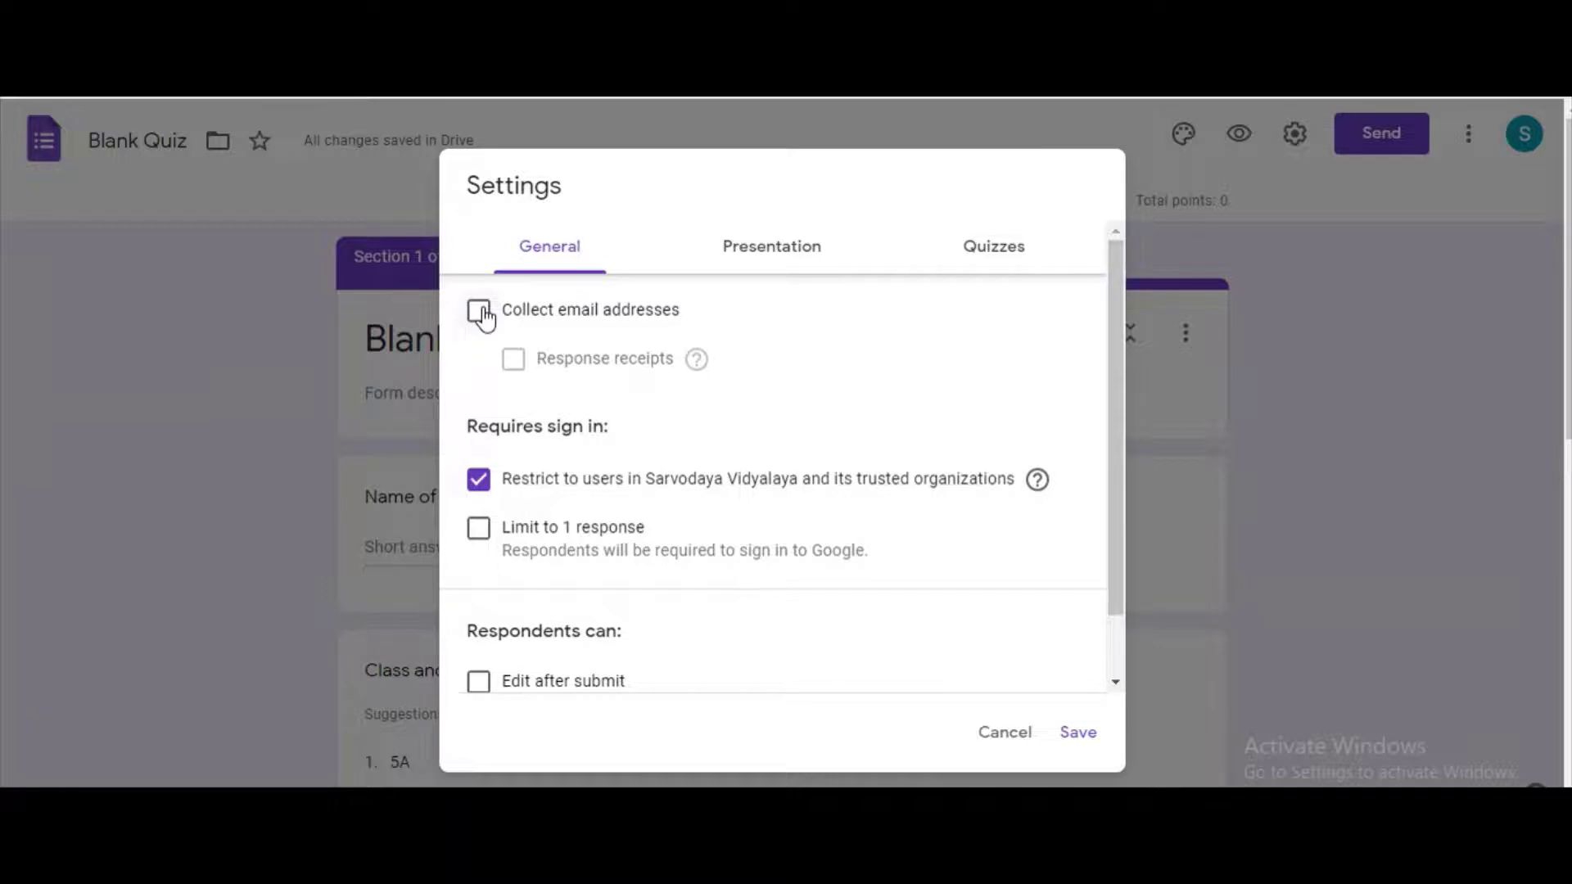
click(483, 315)
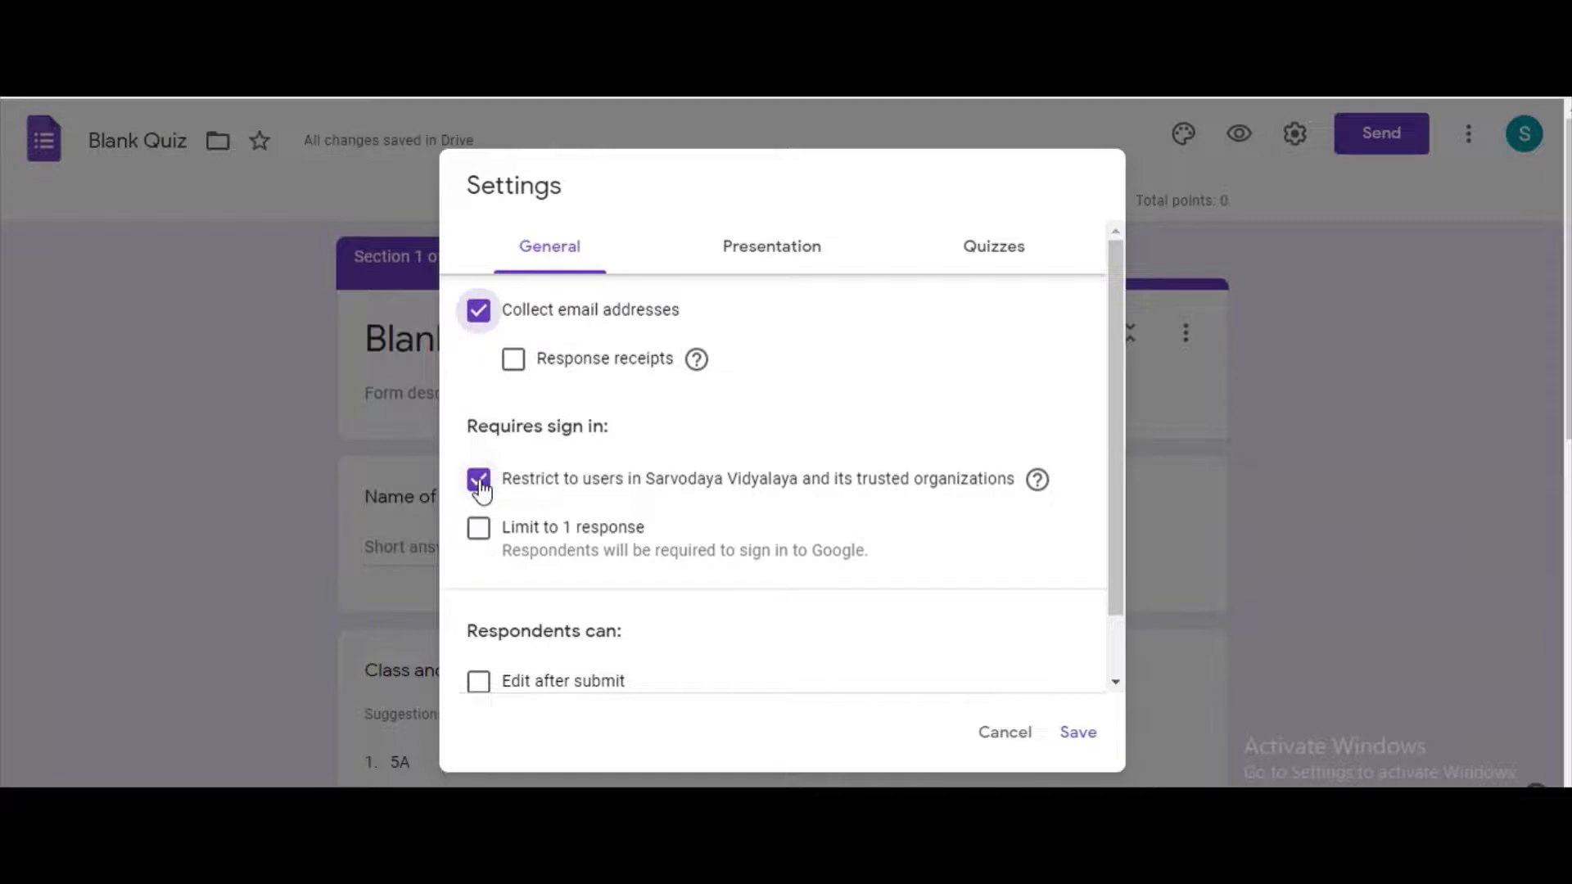
click(479, 532)
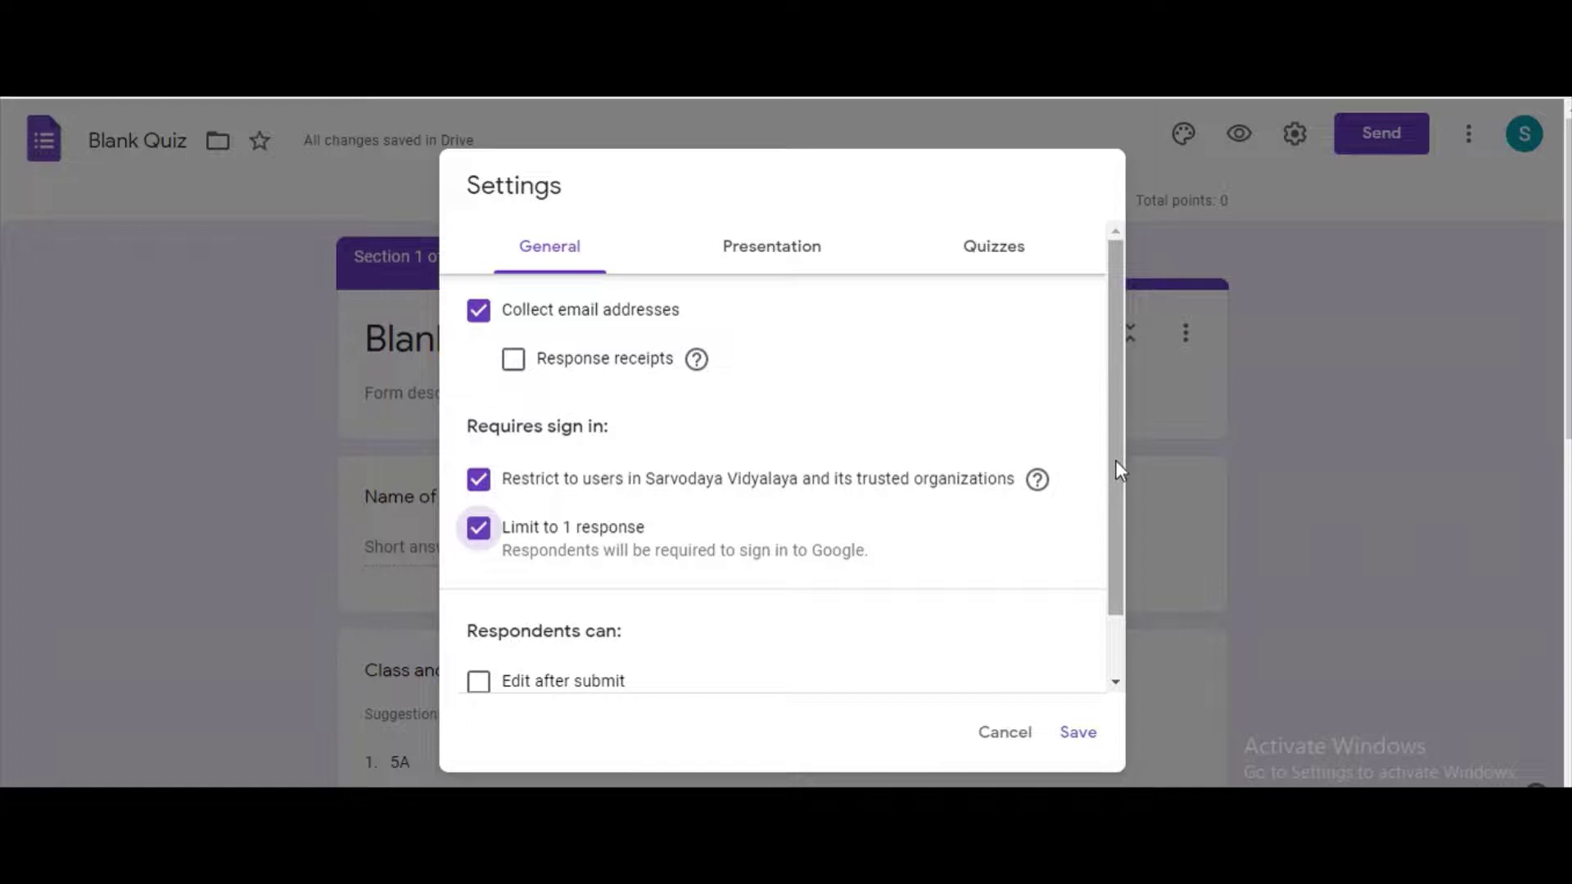
drag(1119, 464, 1112, 539)
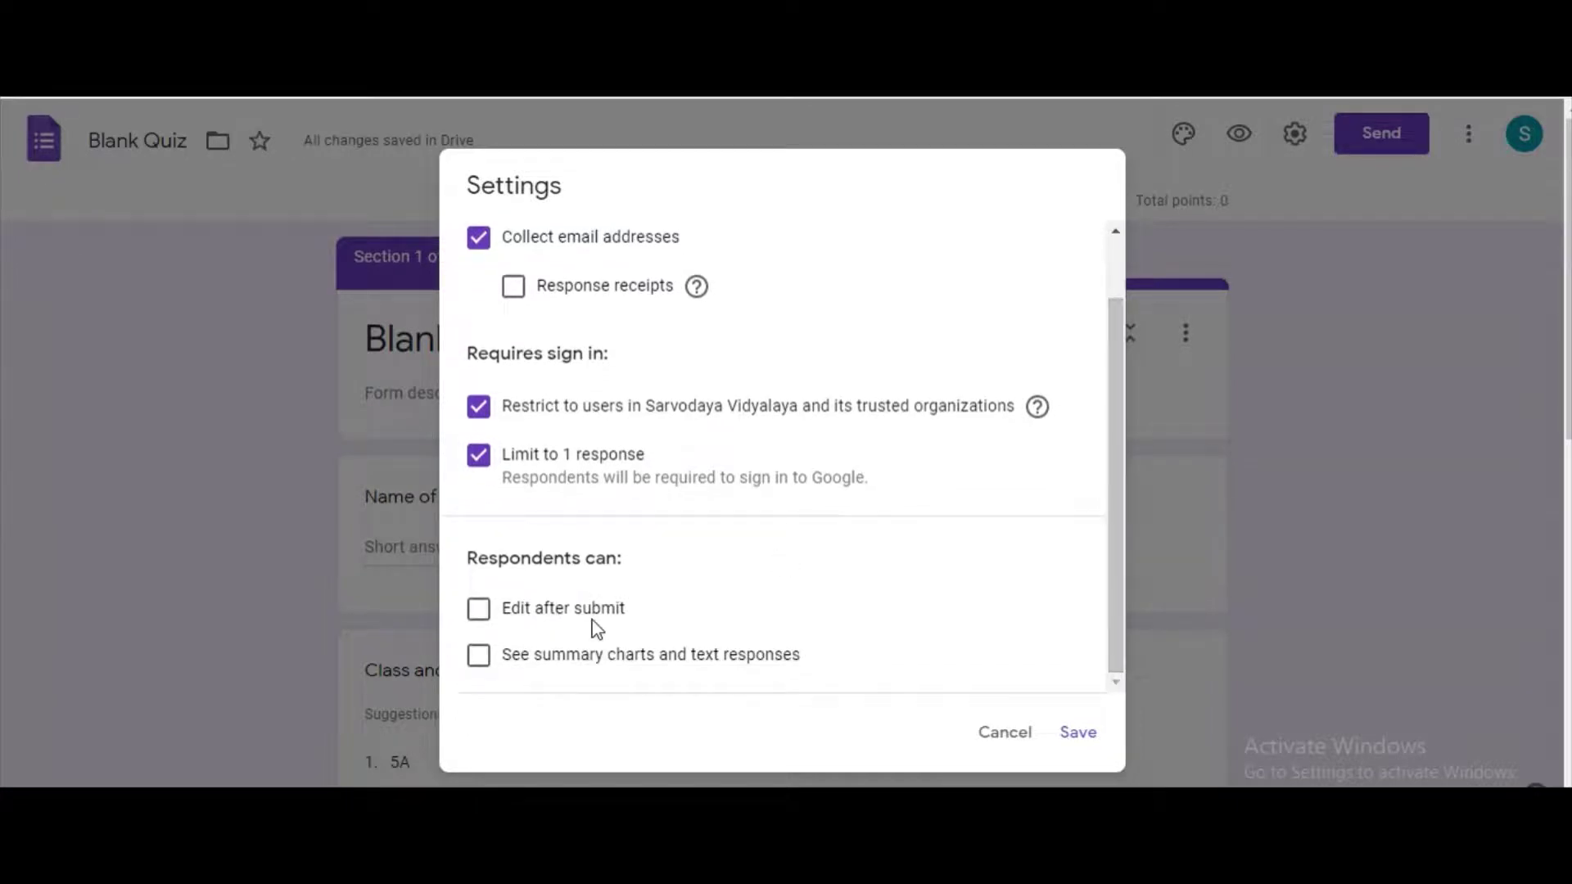
click(479, 656)
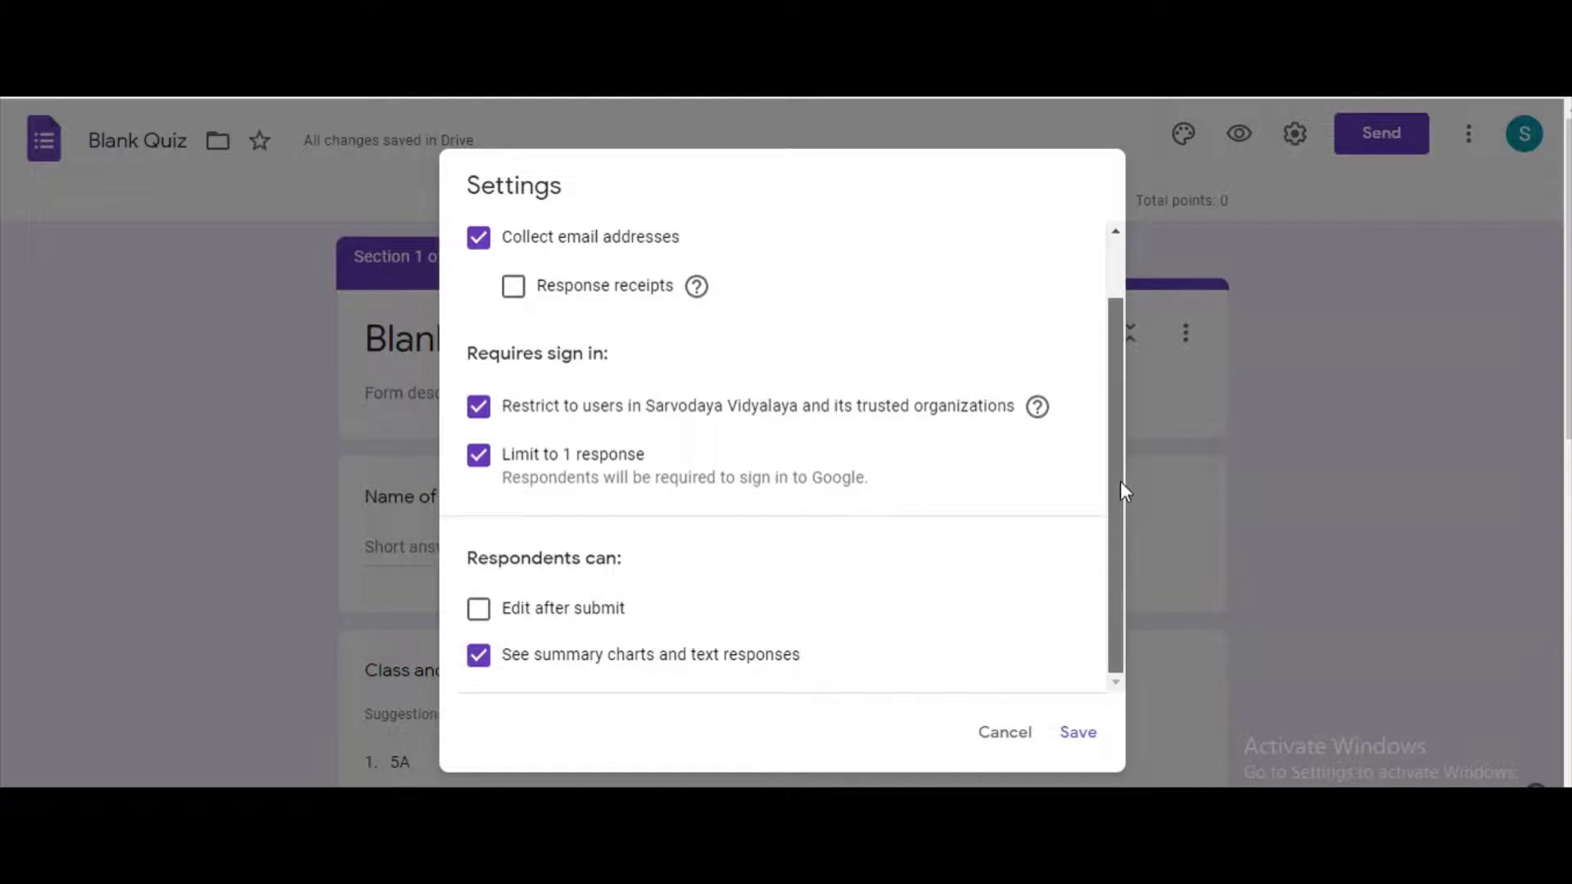
drag(1120, 480, 1133, 337)
Turn on Shuffle question order and set the confirmation message to 'Submitted Successfully'
click(805, 253)
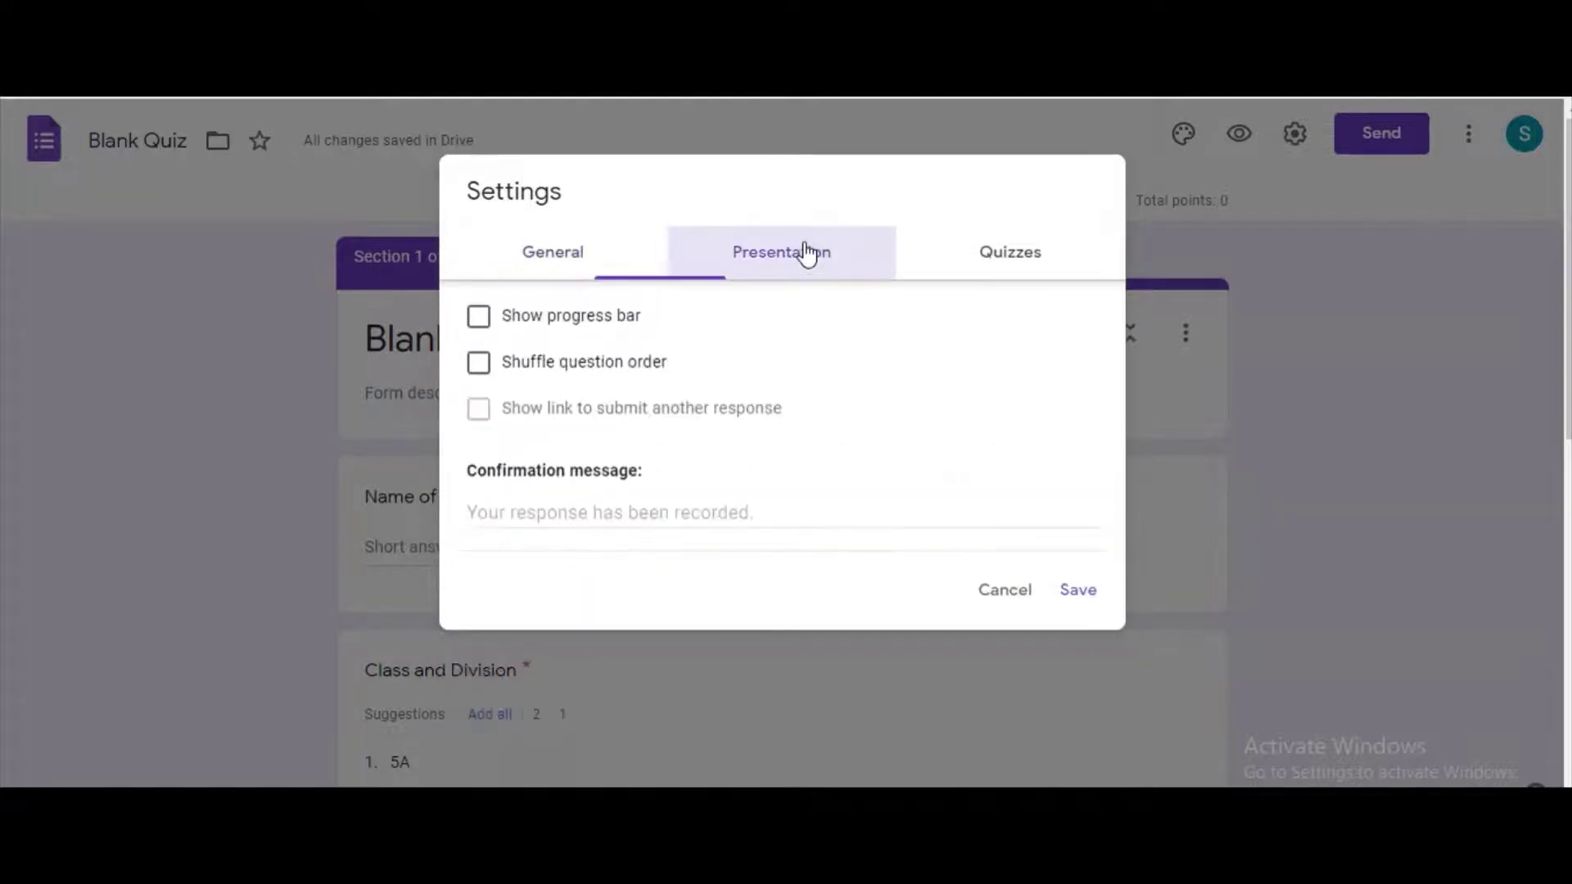
click(480, 368)
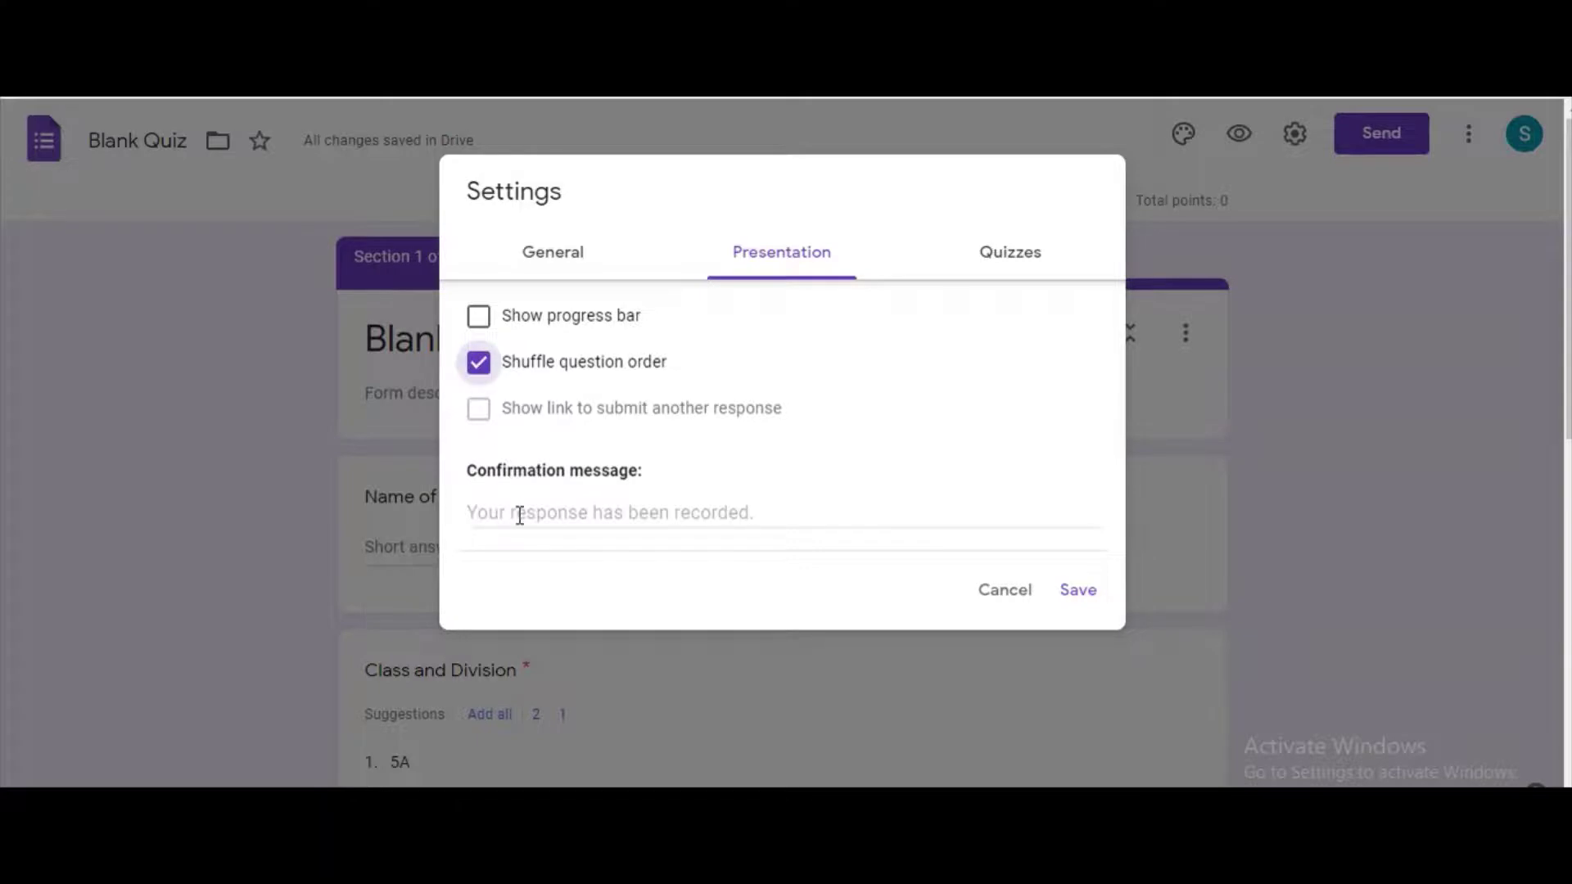
click(519, 516)
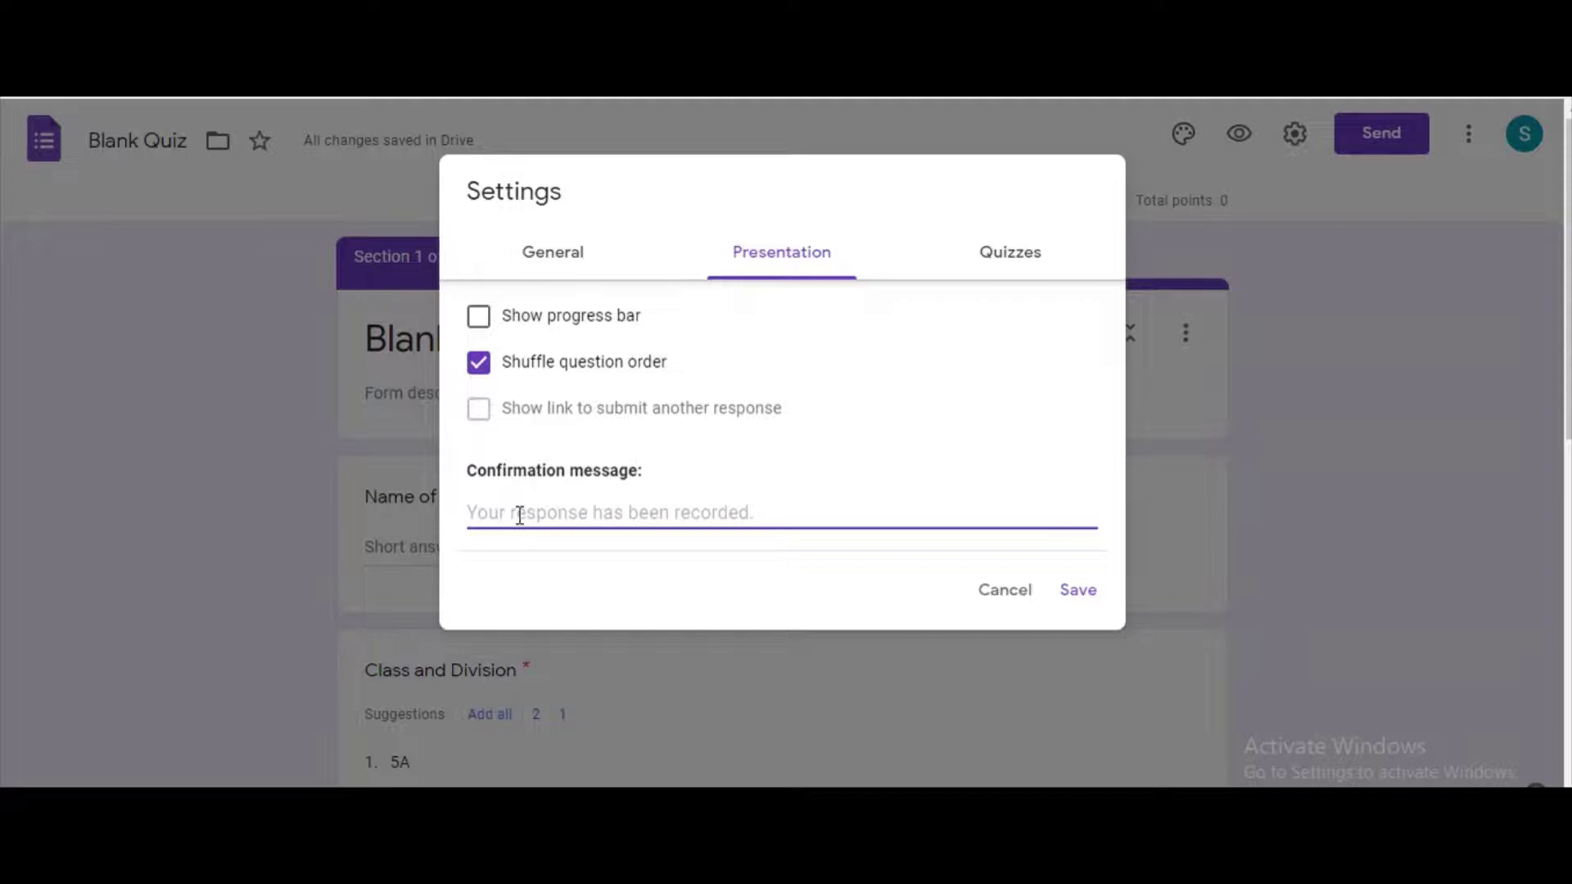
text(Sub)
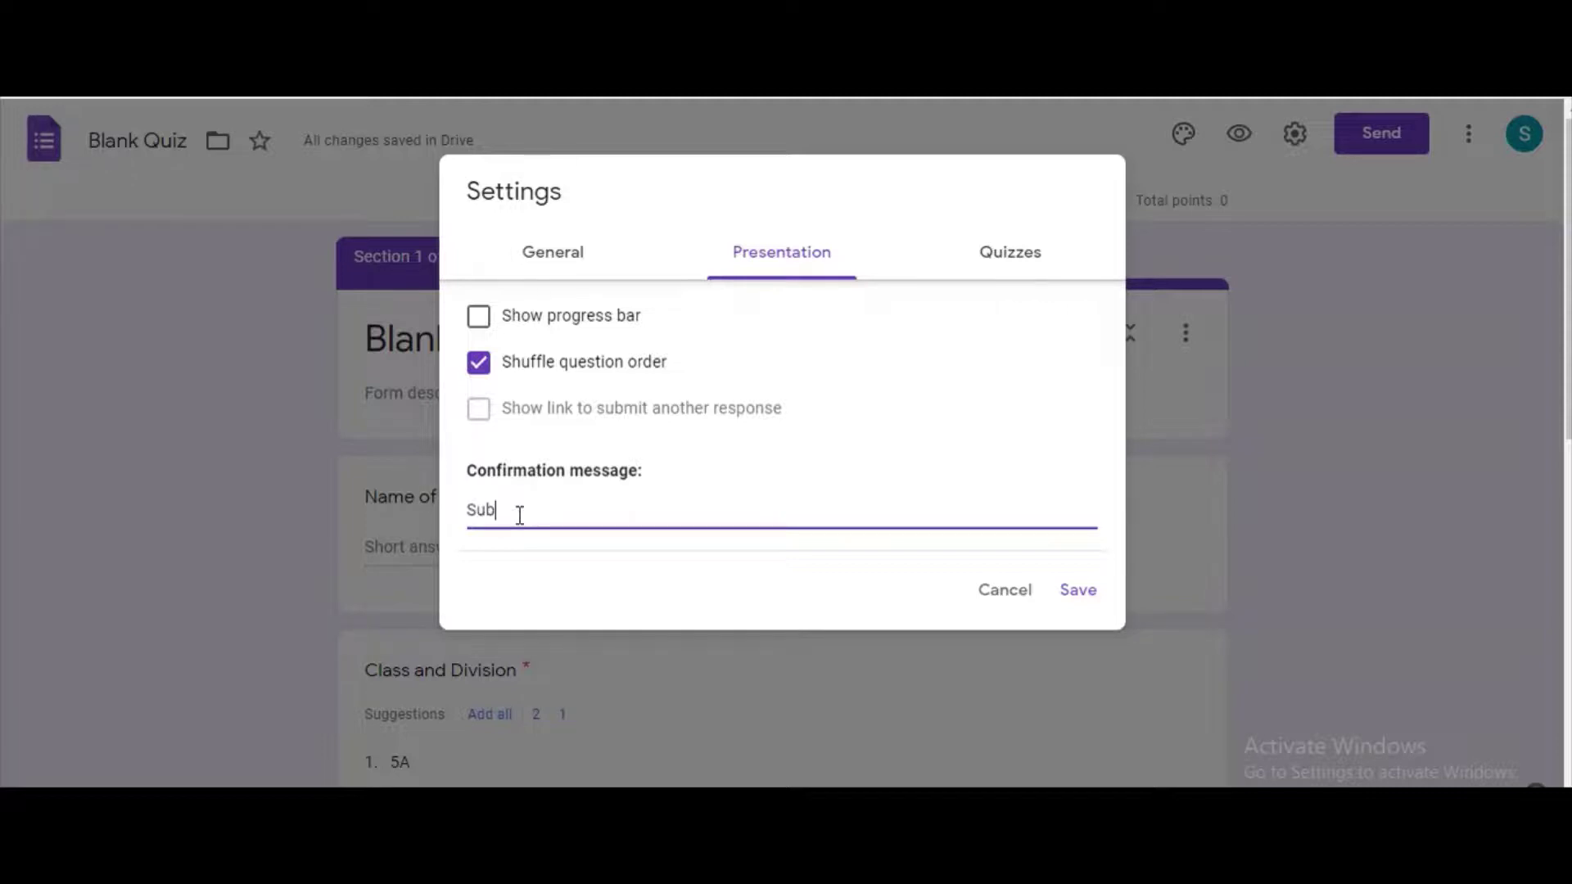
text(mitted Successfully)
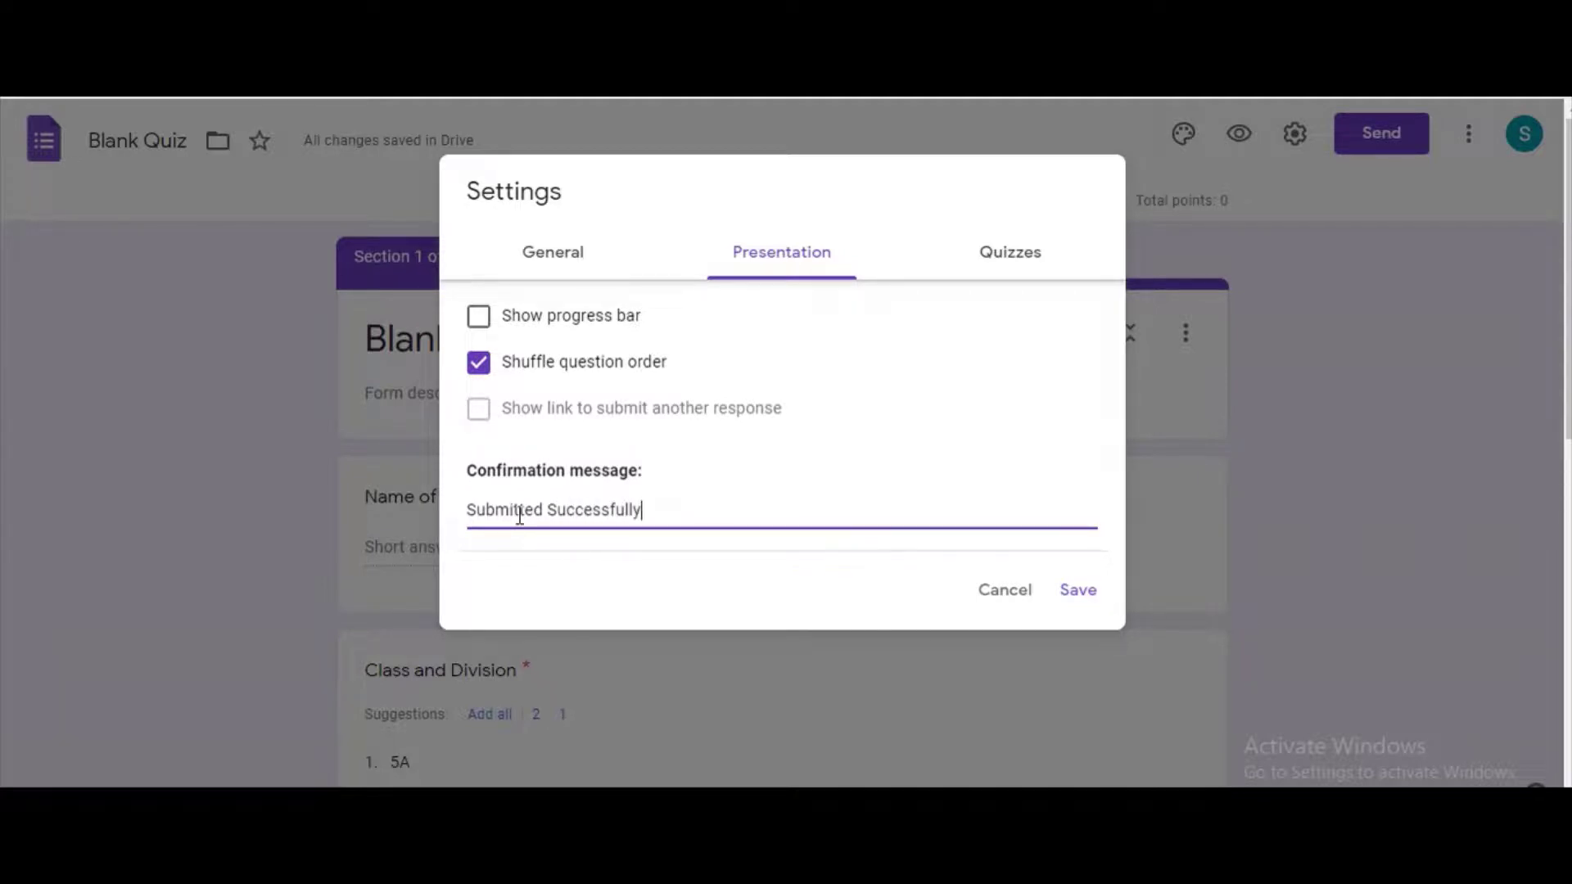
Set grade release to 'Later, after manual review' and save the settings
click(1004, 260)
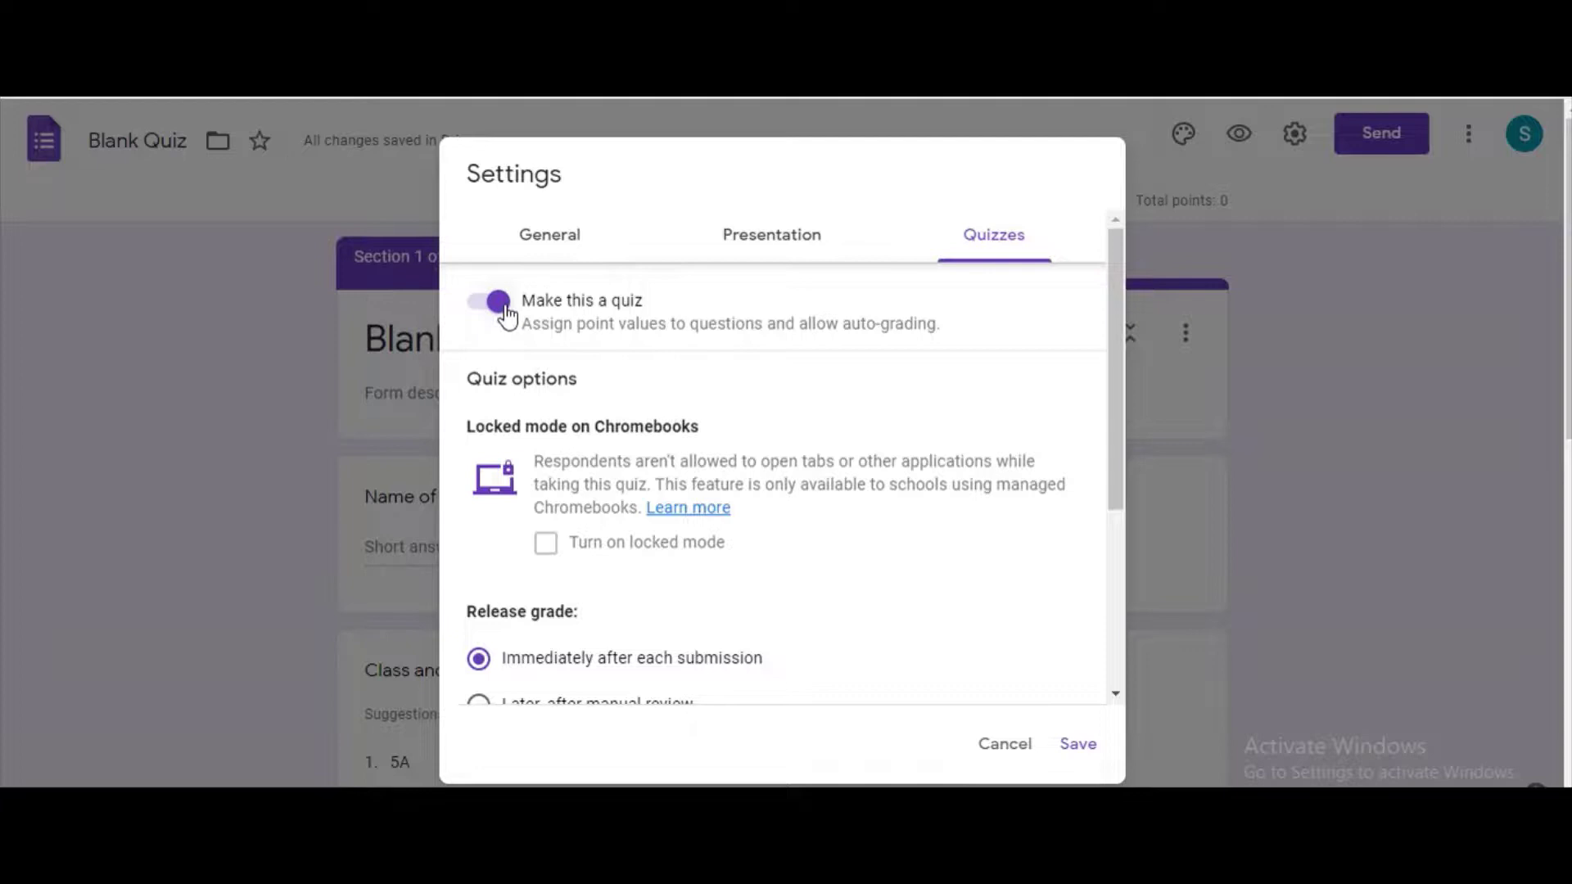
drag(1117, 380, 1114, 480)
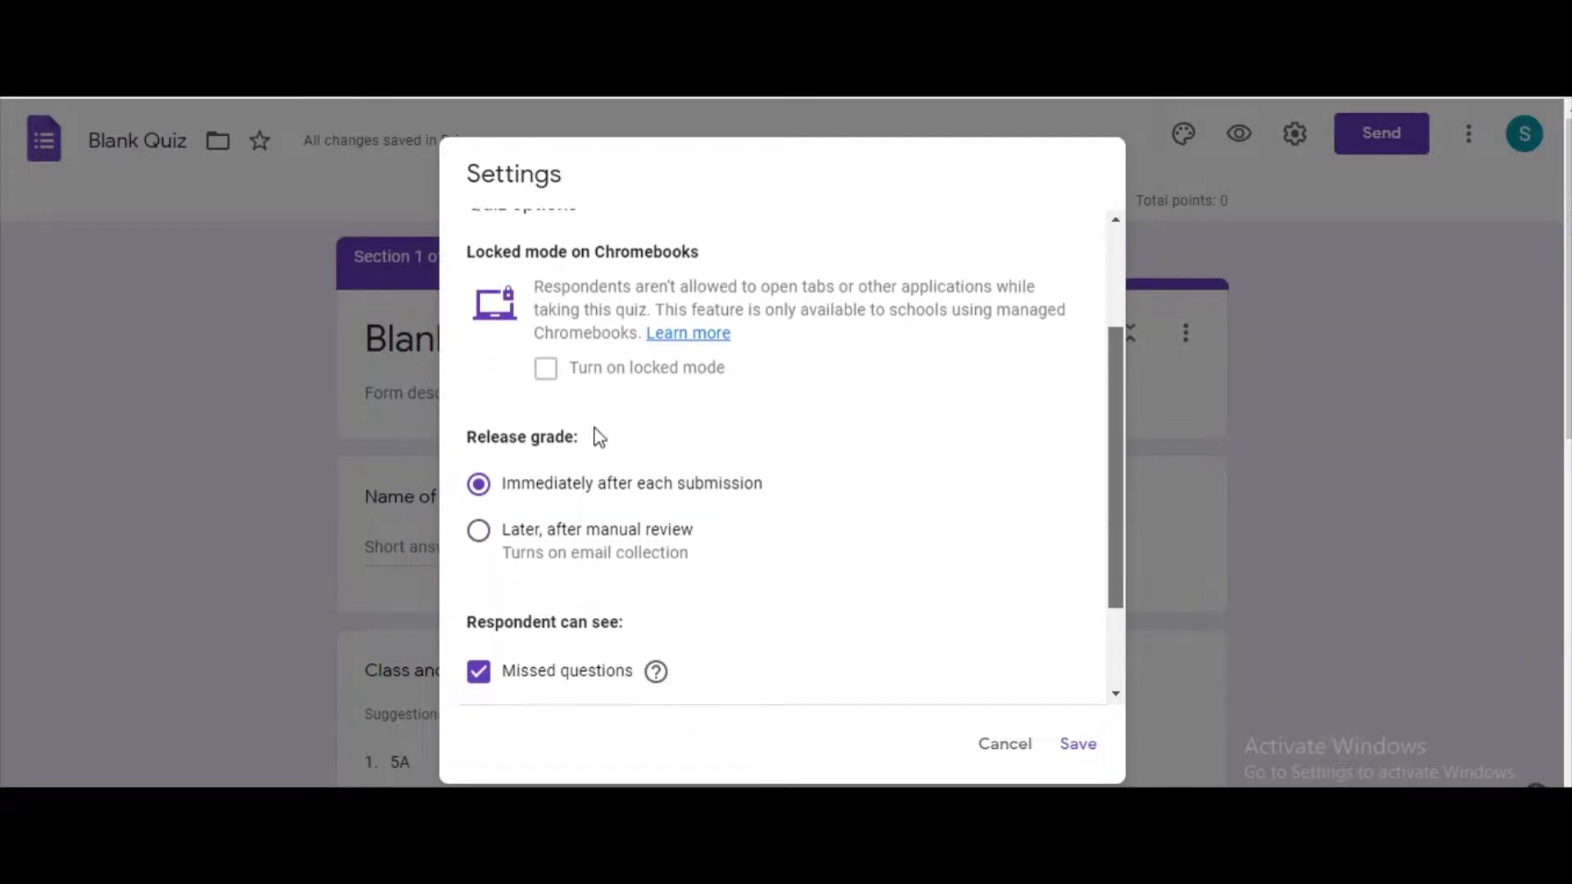
click(479, 528)
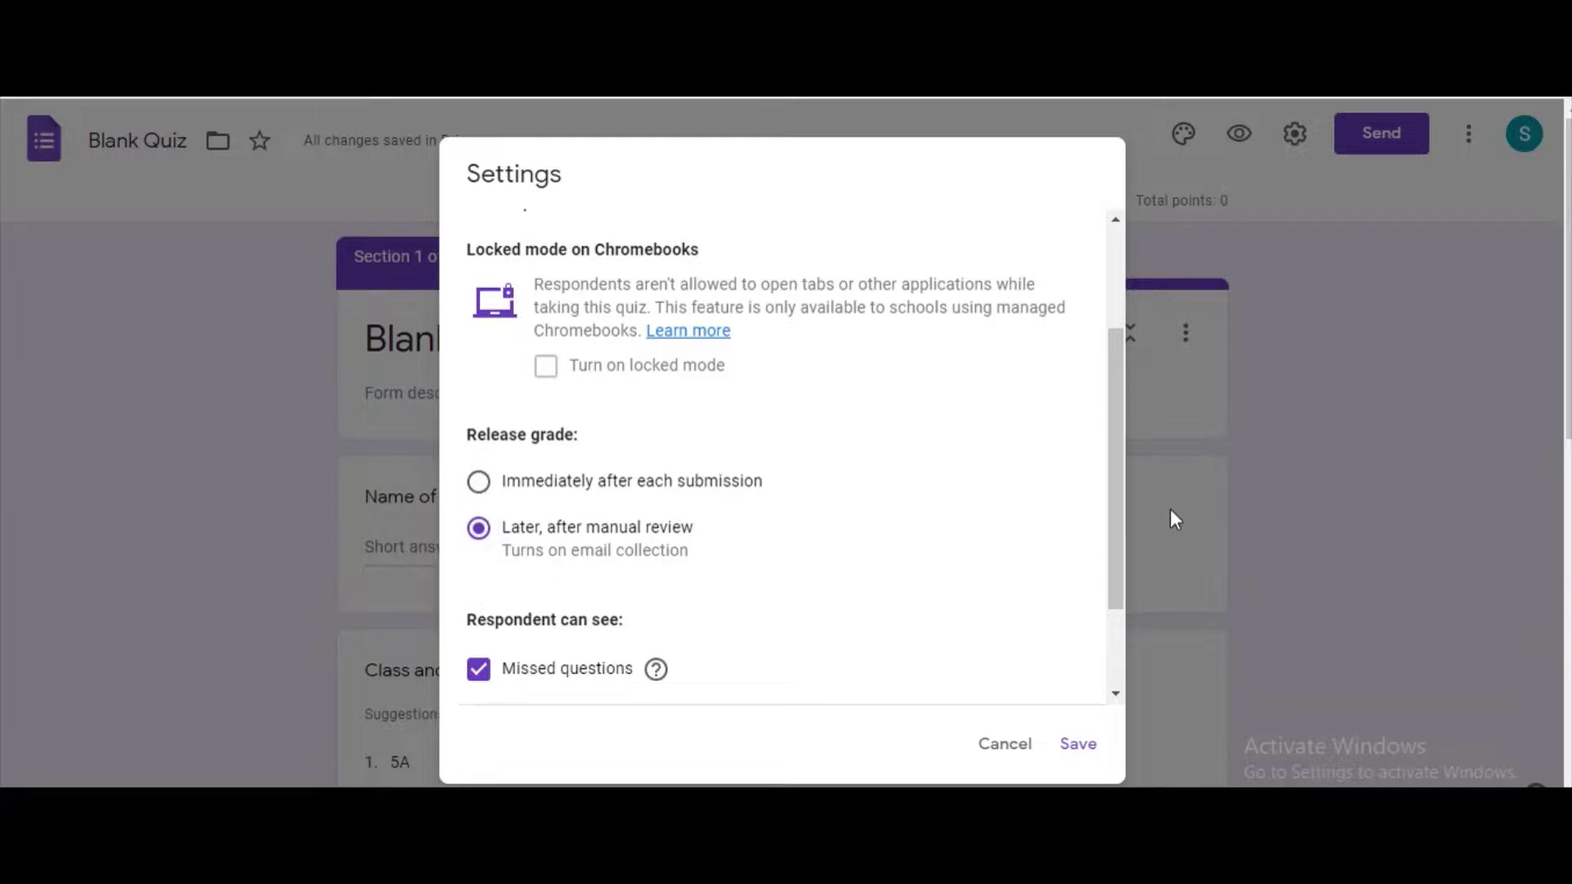
drag(1110, 494, 1109, 579)
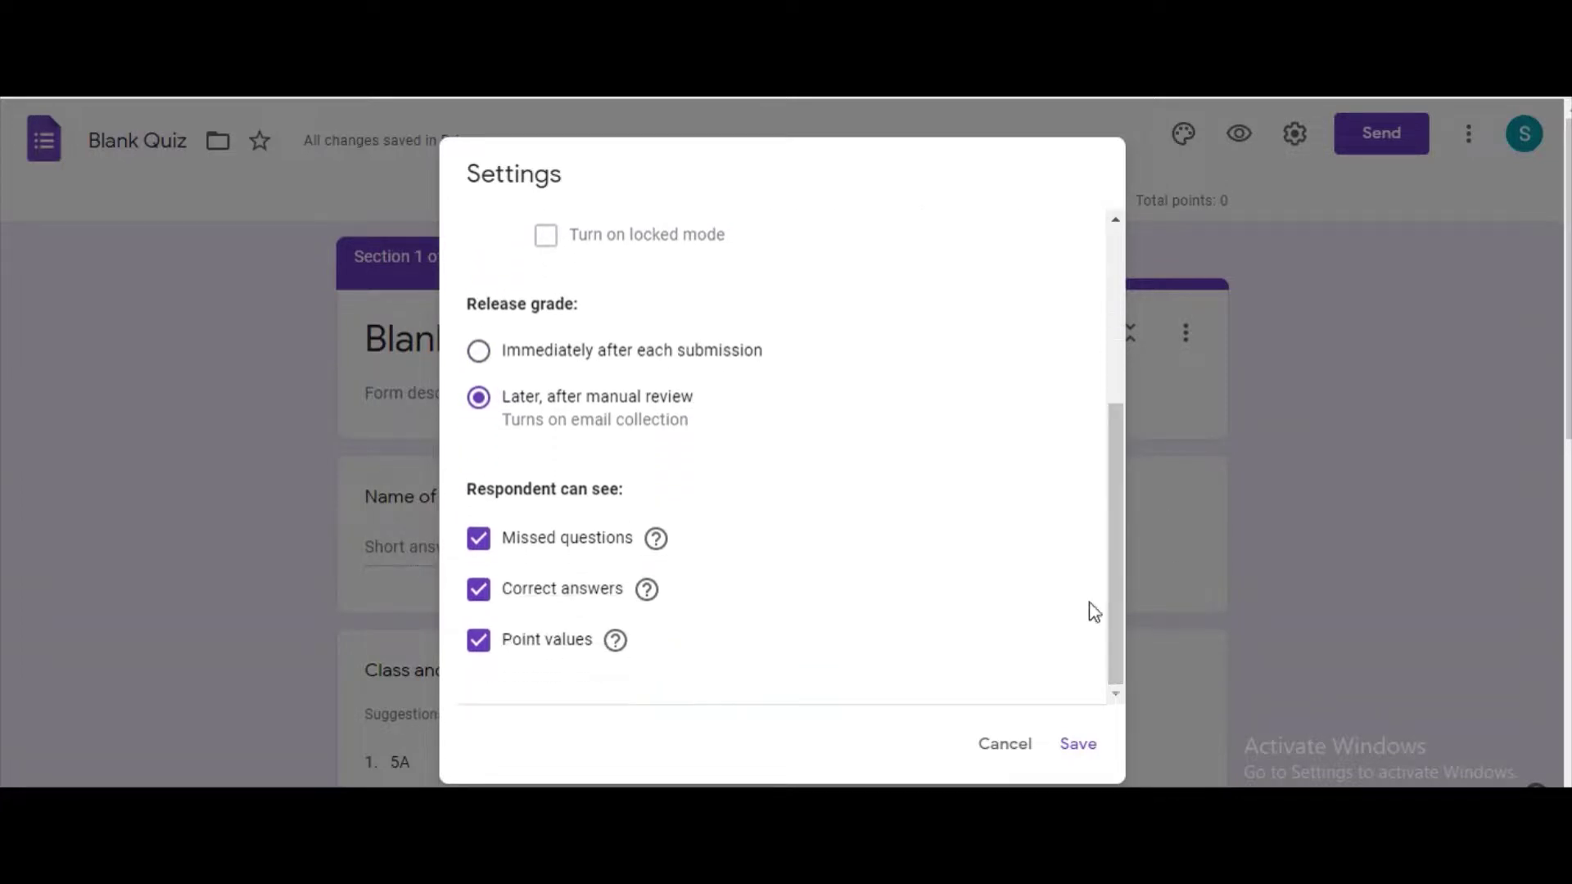
click(1079, 745)
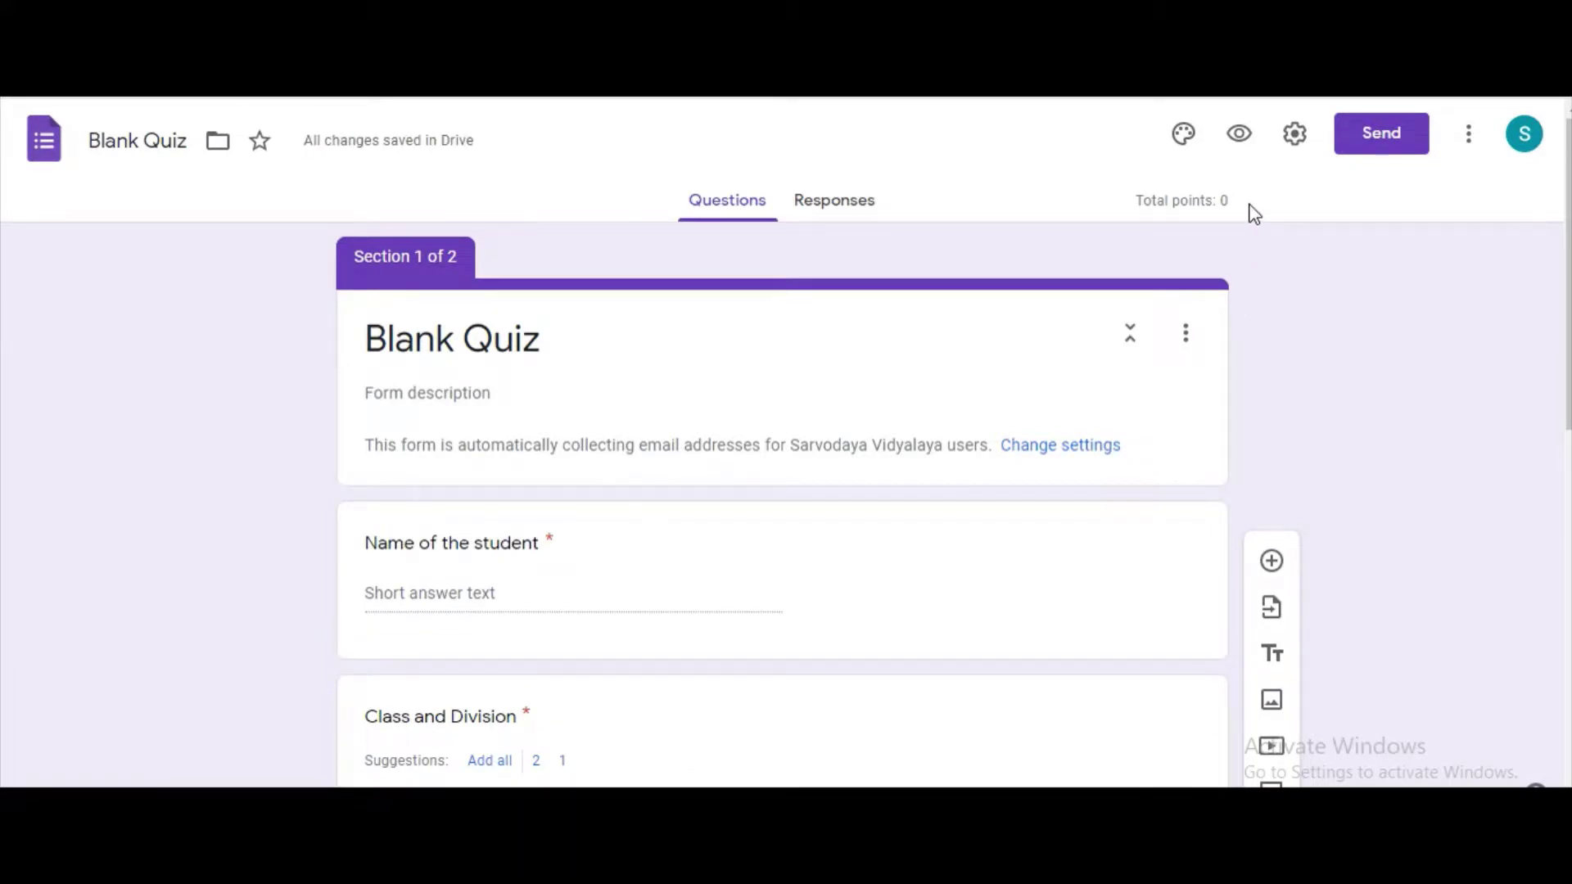
In the preview, choose 5A for Class and Division, enter 'Exam' as the name, and continue
click(1240, 133)
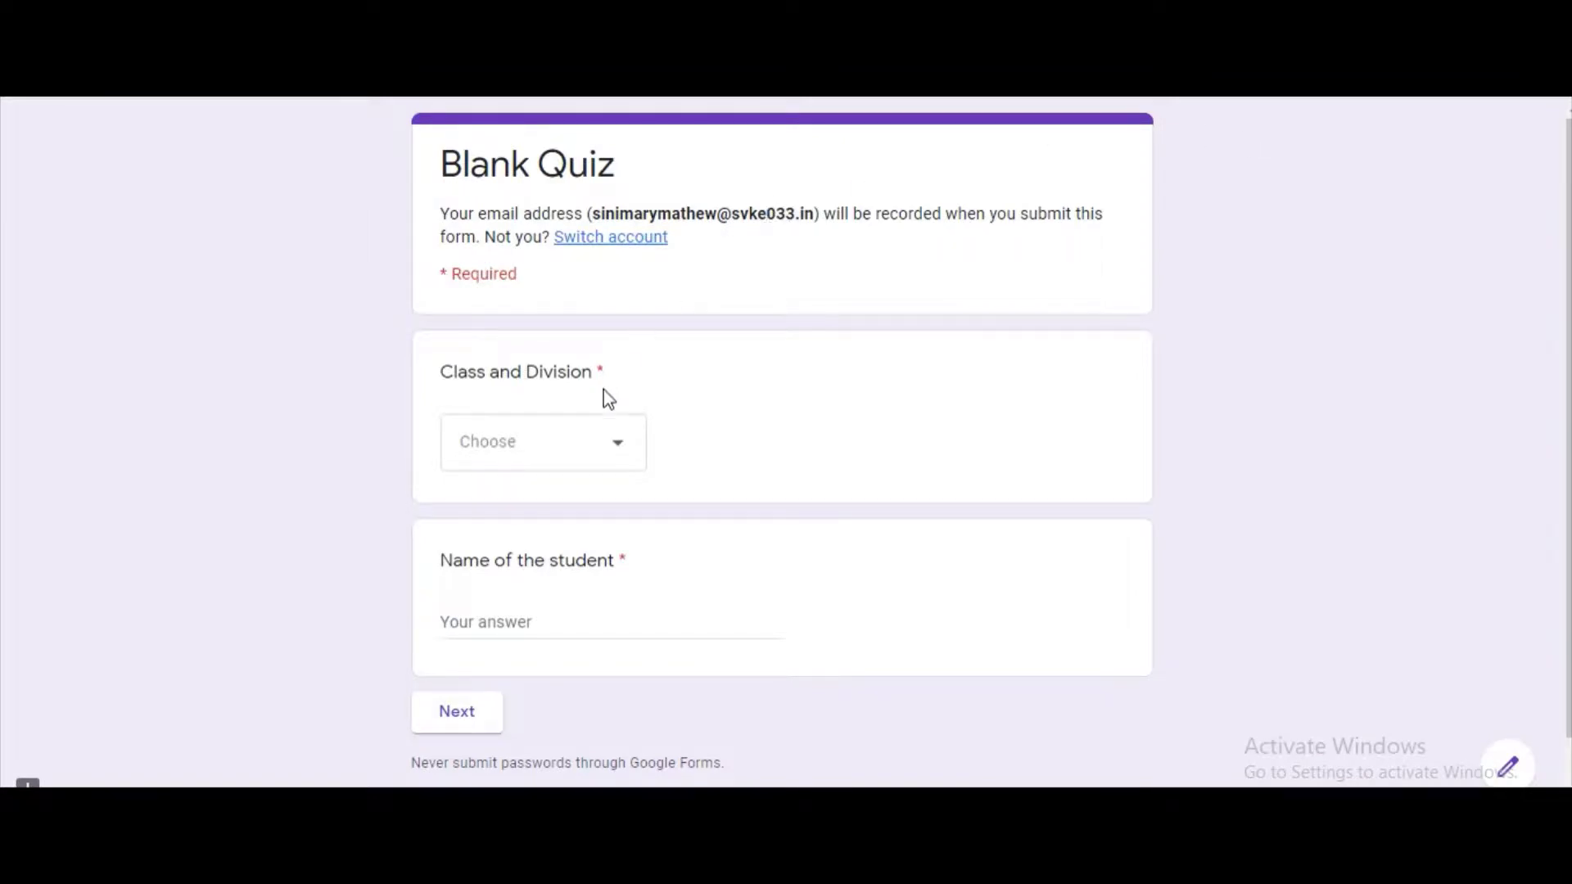
click(618, 452)
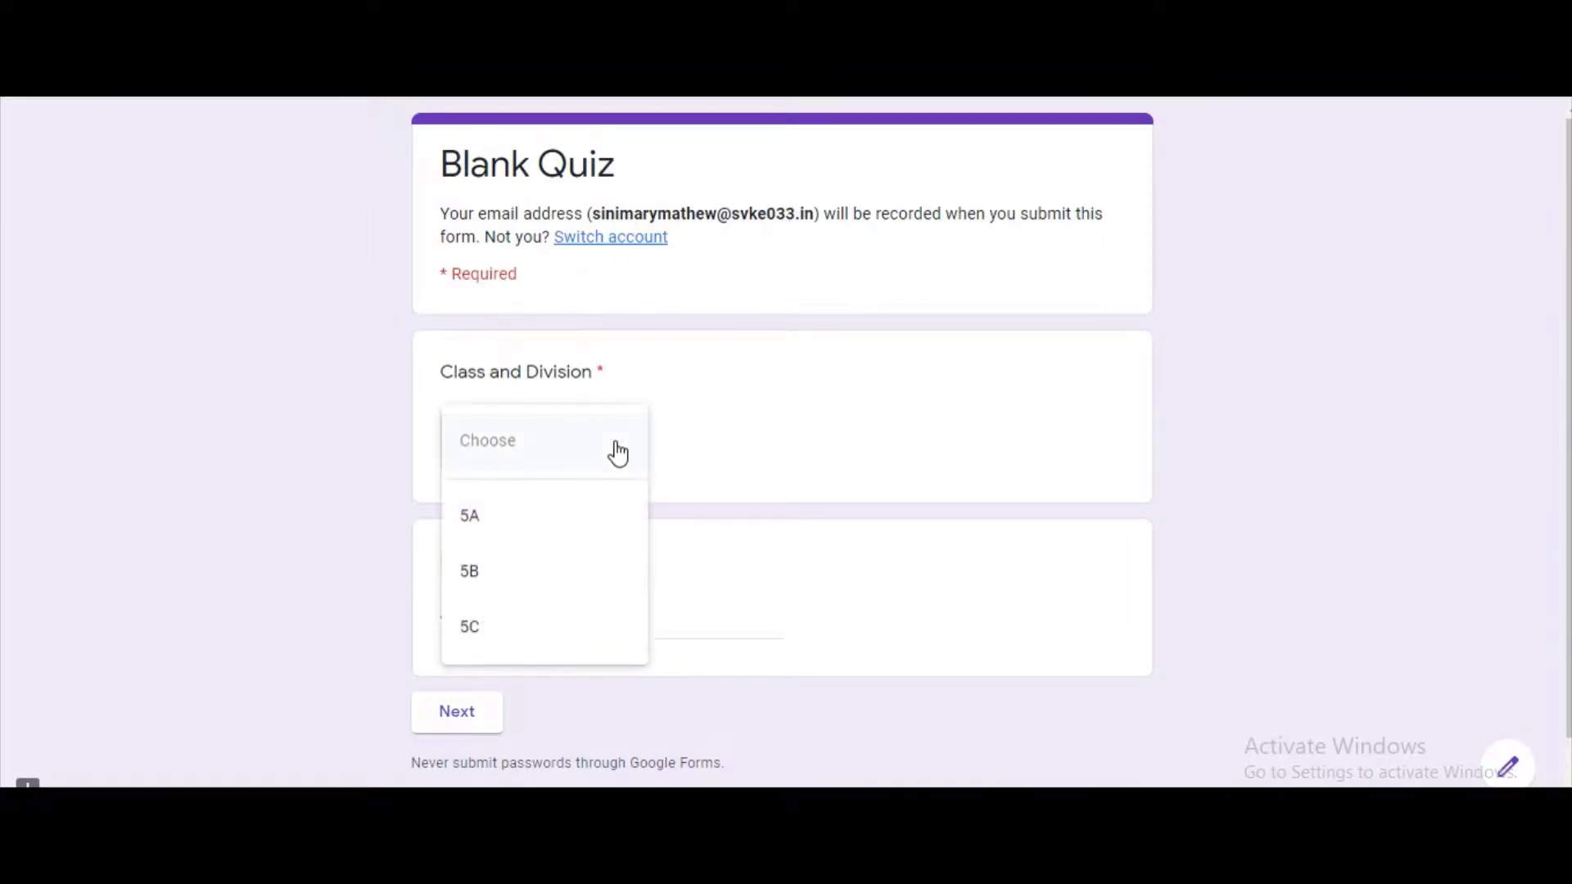
click(488, 524)
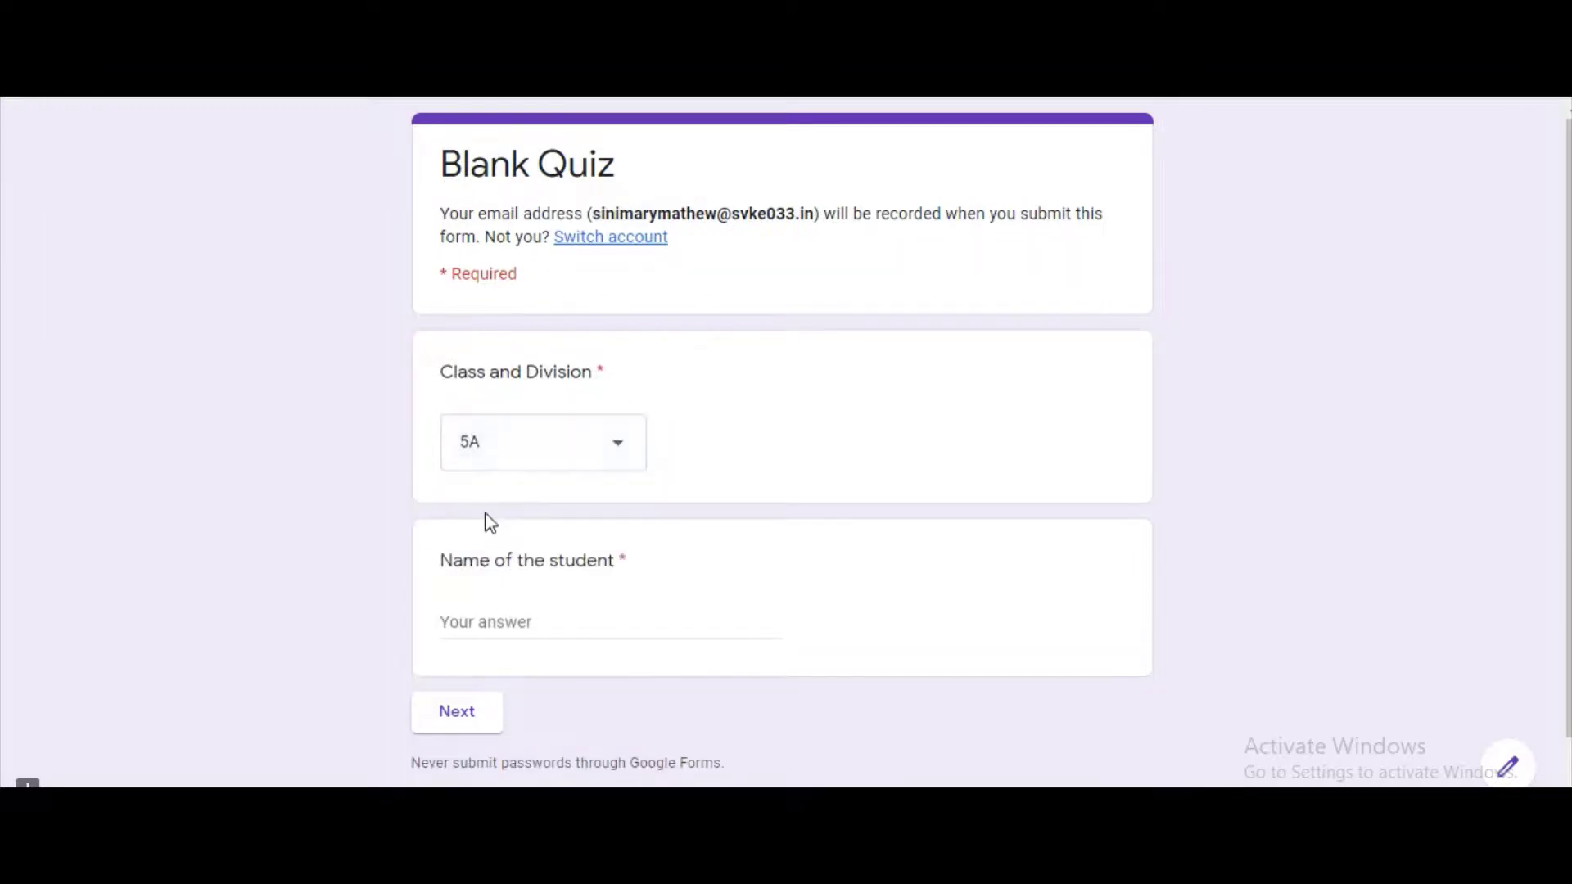
click(502, 620)
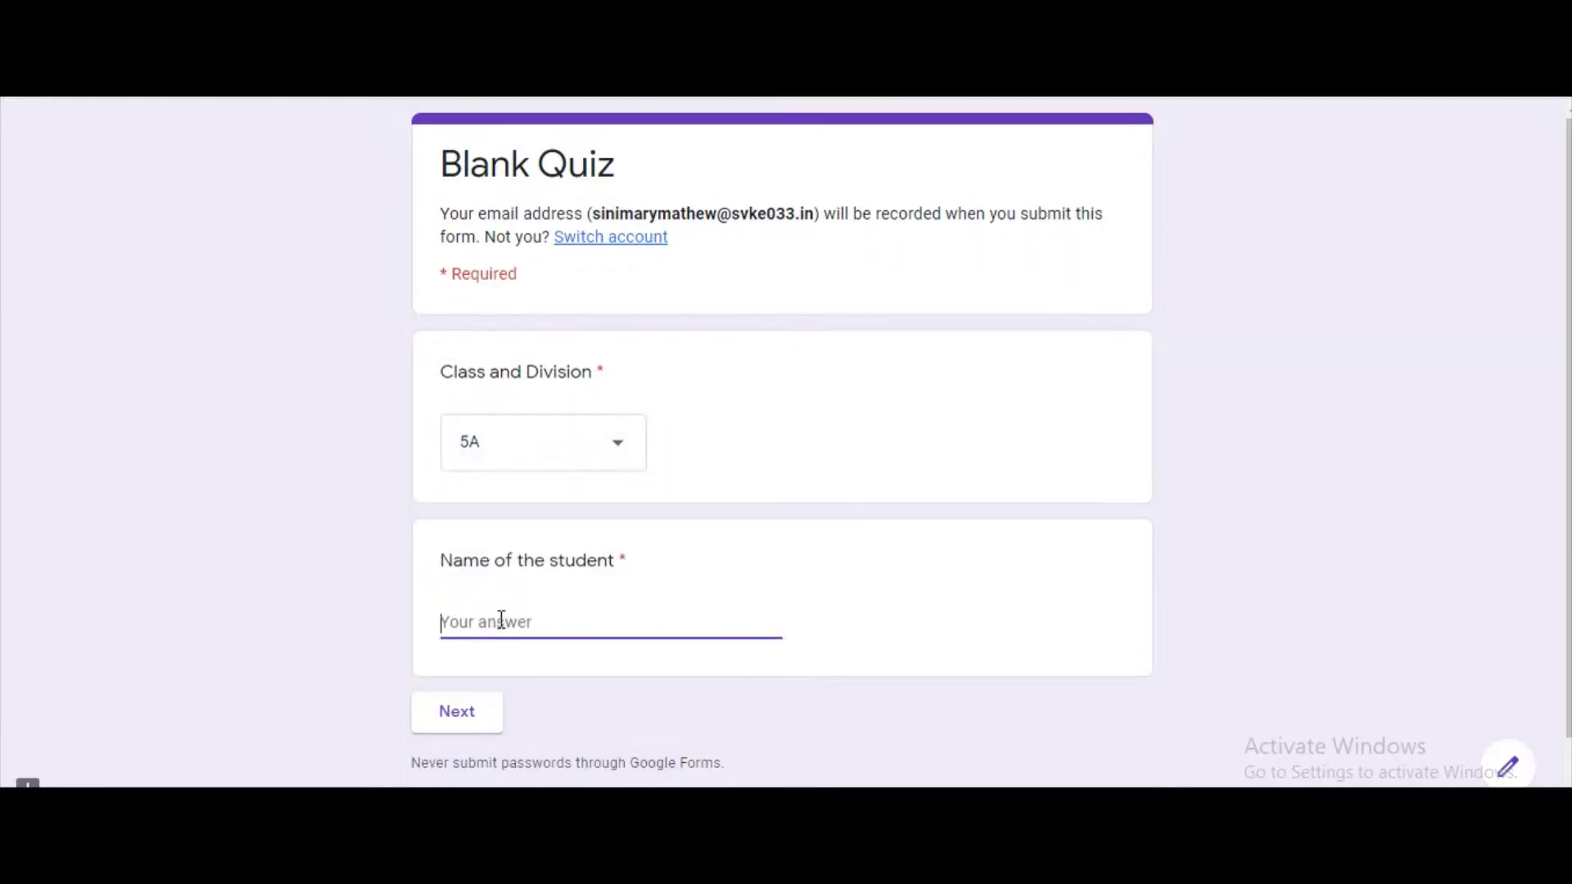
text(Exam)
click(460, 714)
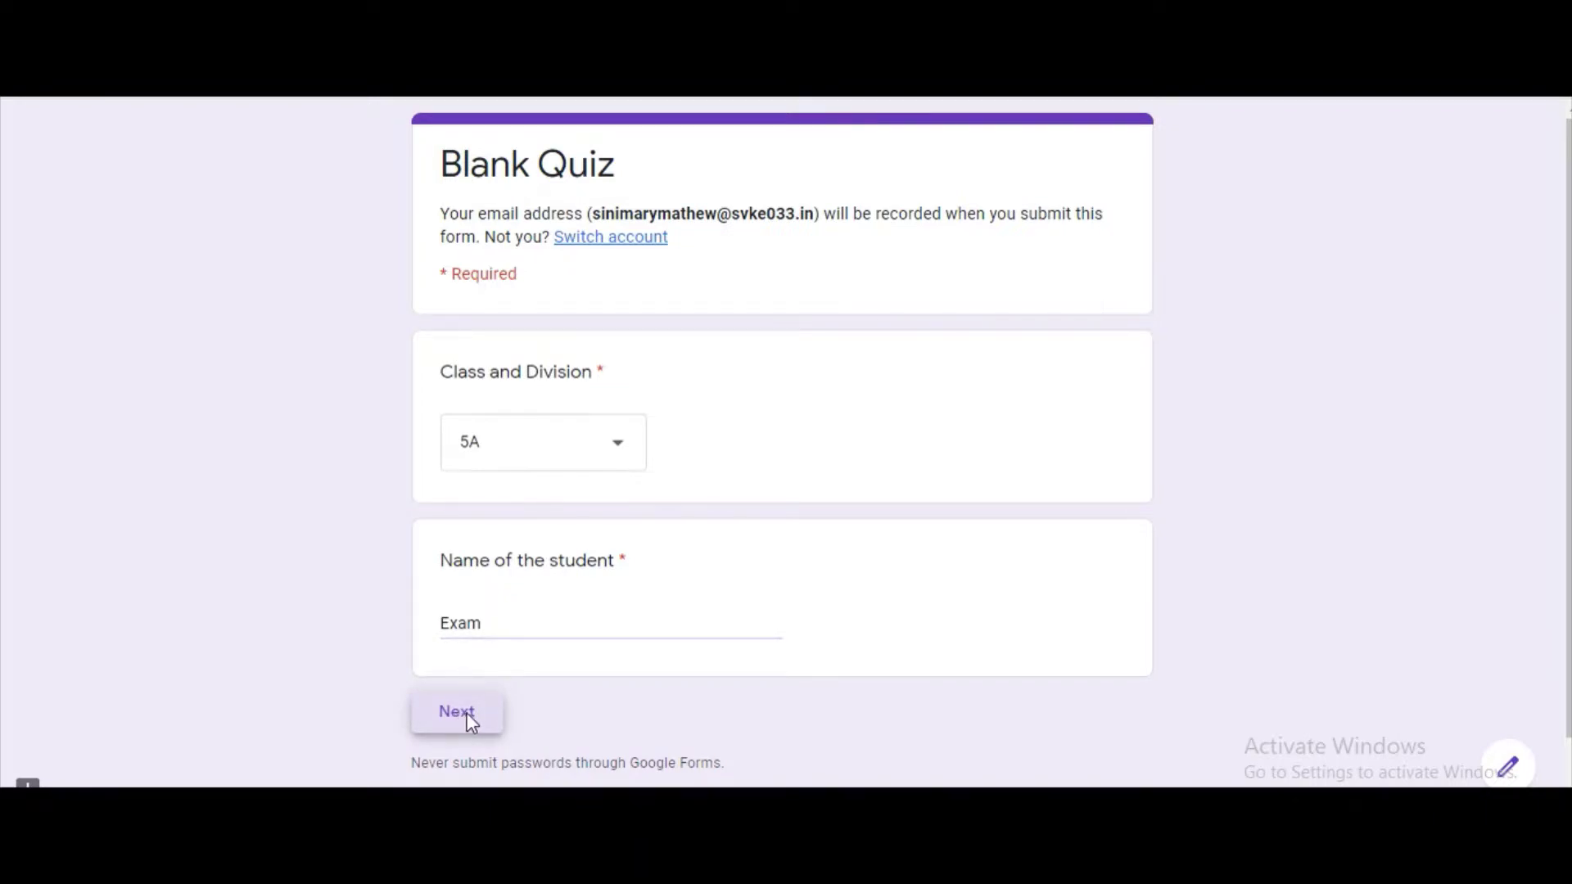
Move on to the QUESTIONS section and submit the test response
click(467, 714)
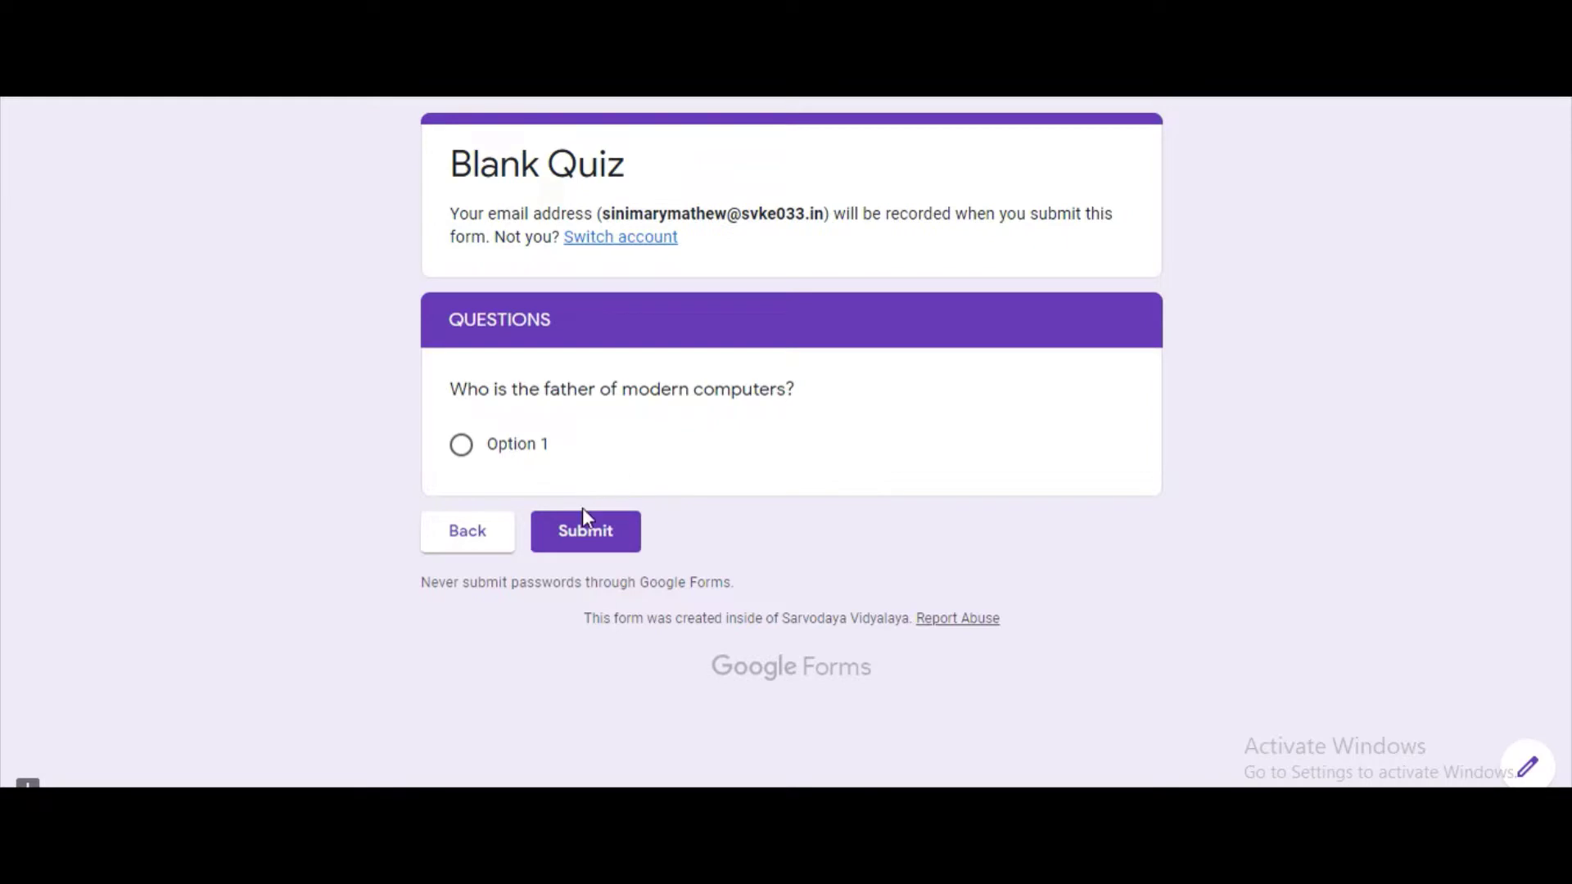
click(583, 538)
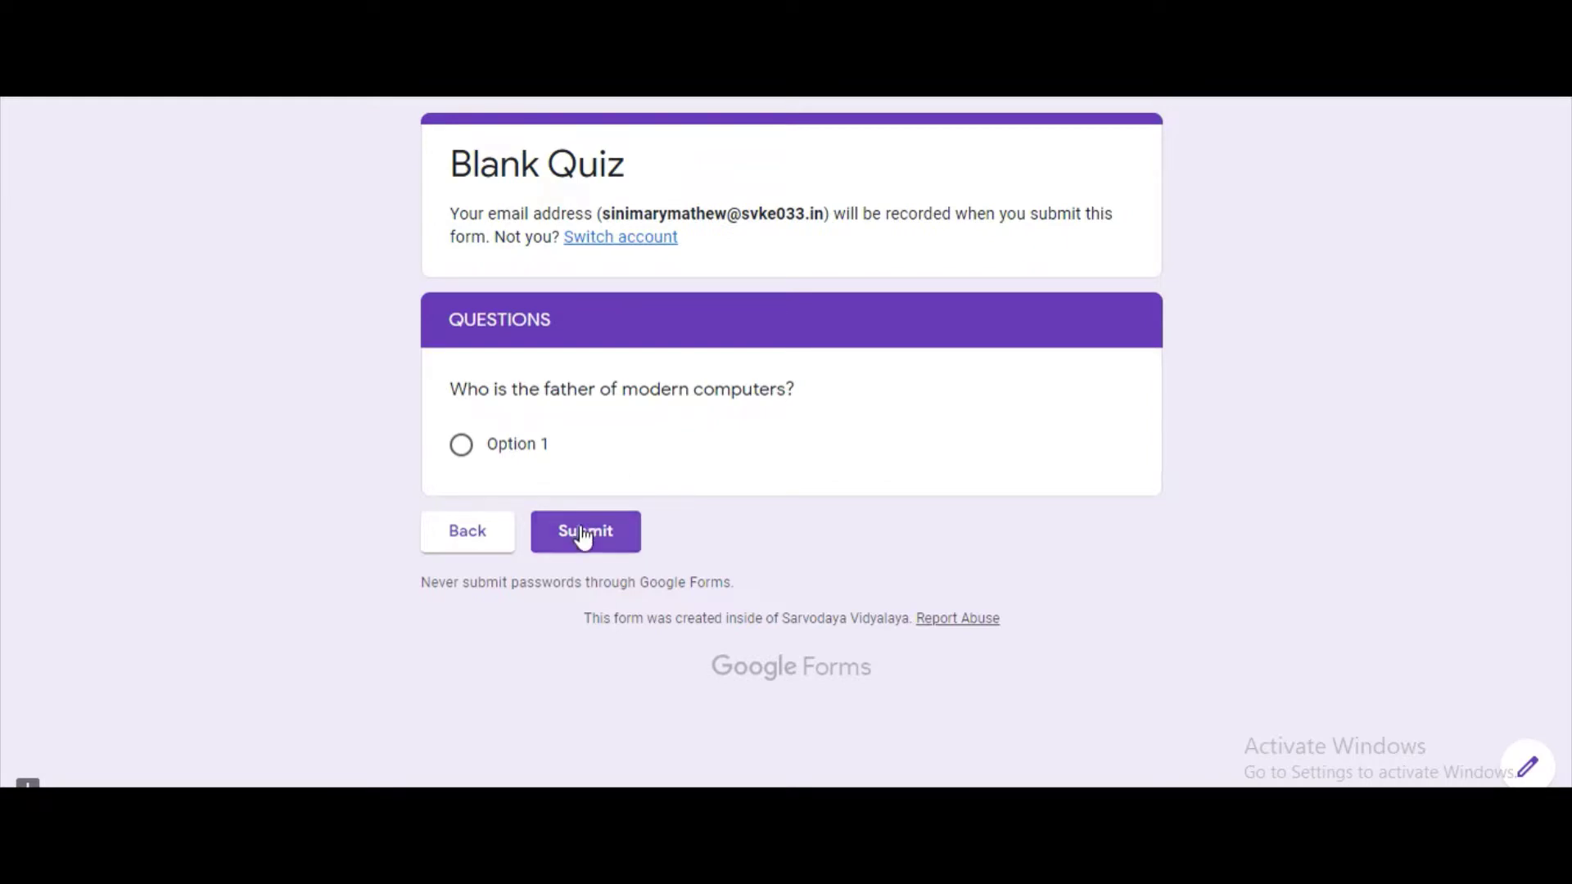
click(583, 538)
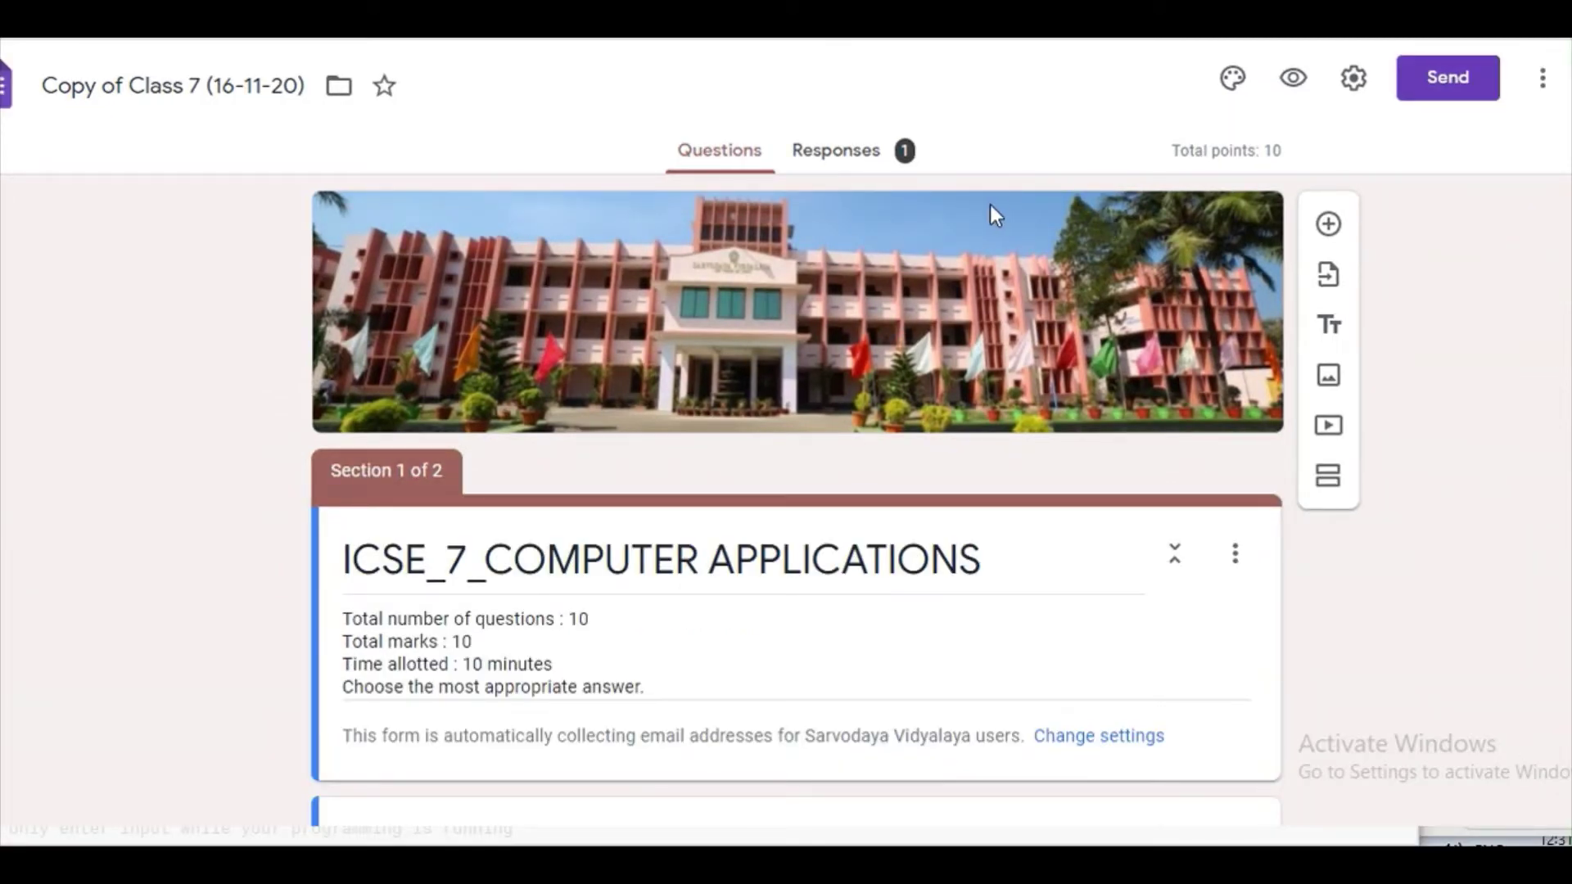
Delete all responses from the Responses tab and confirm the deletion
click(836, 163)
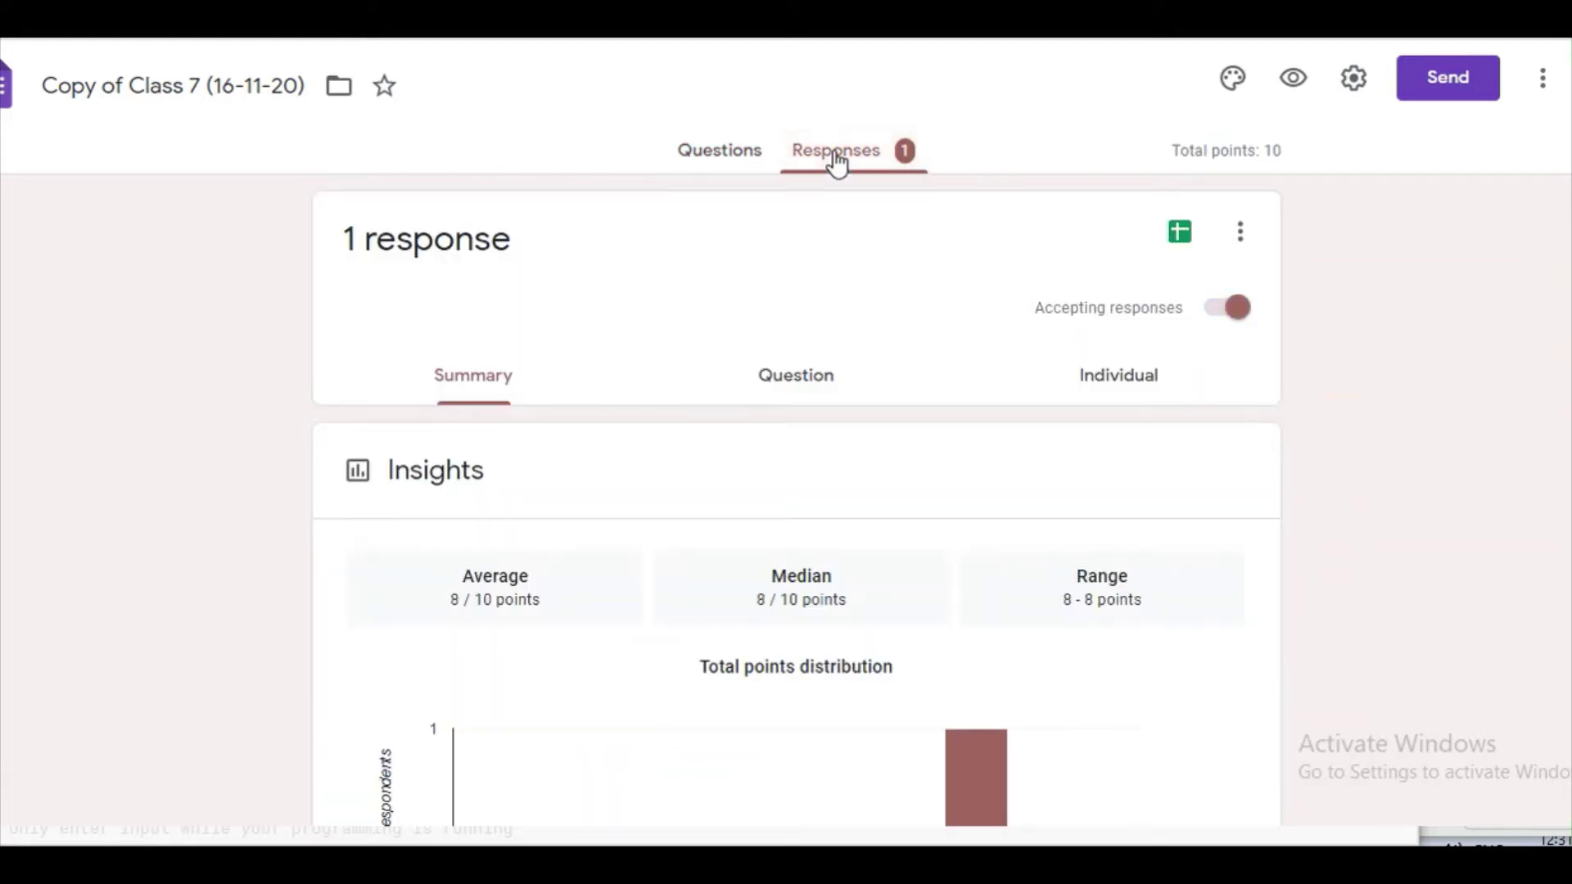
click(1242, 237)
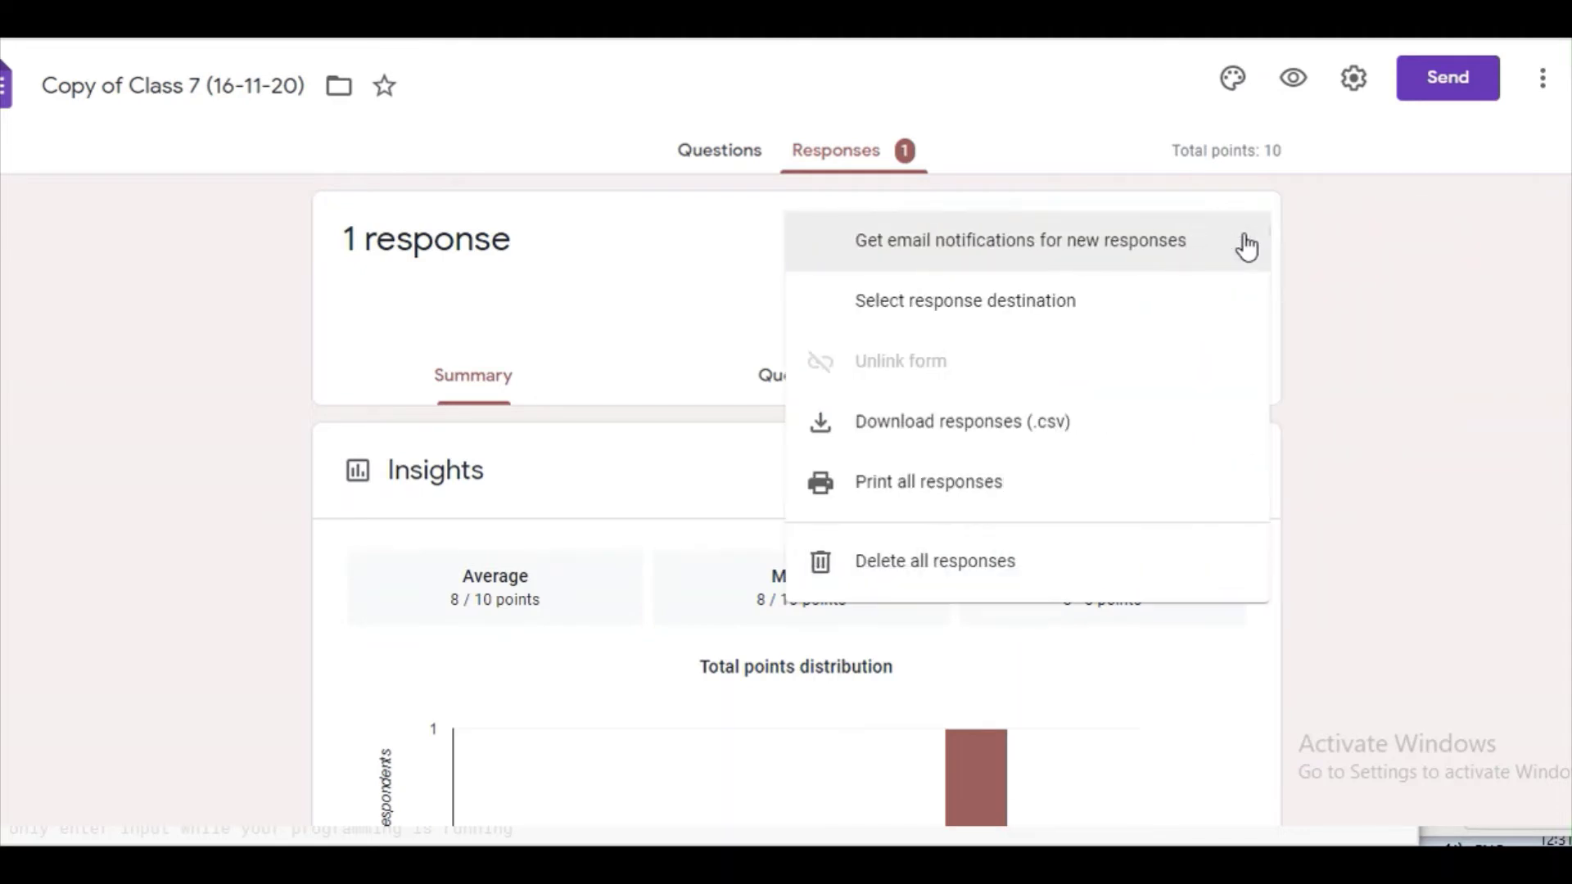
click(928, 561)
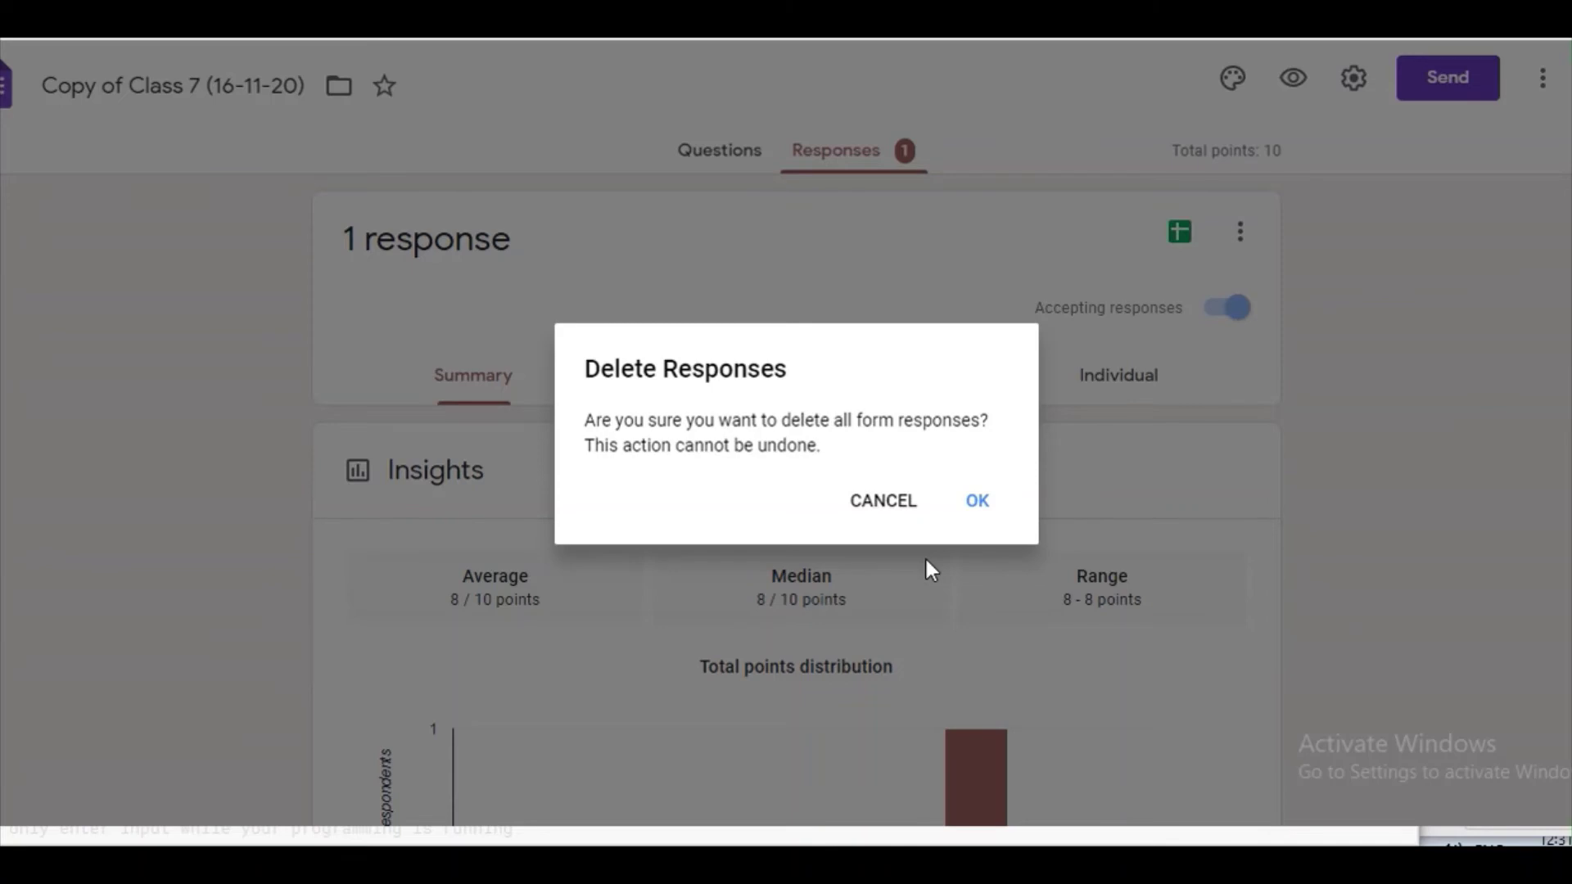
click(976, 507)
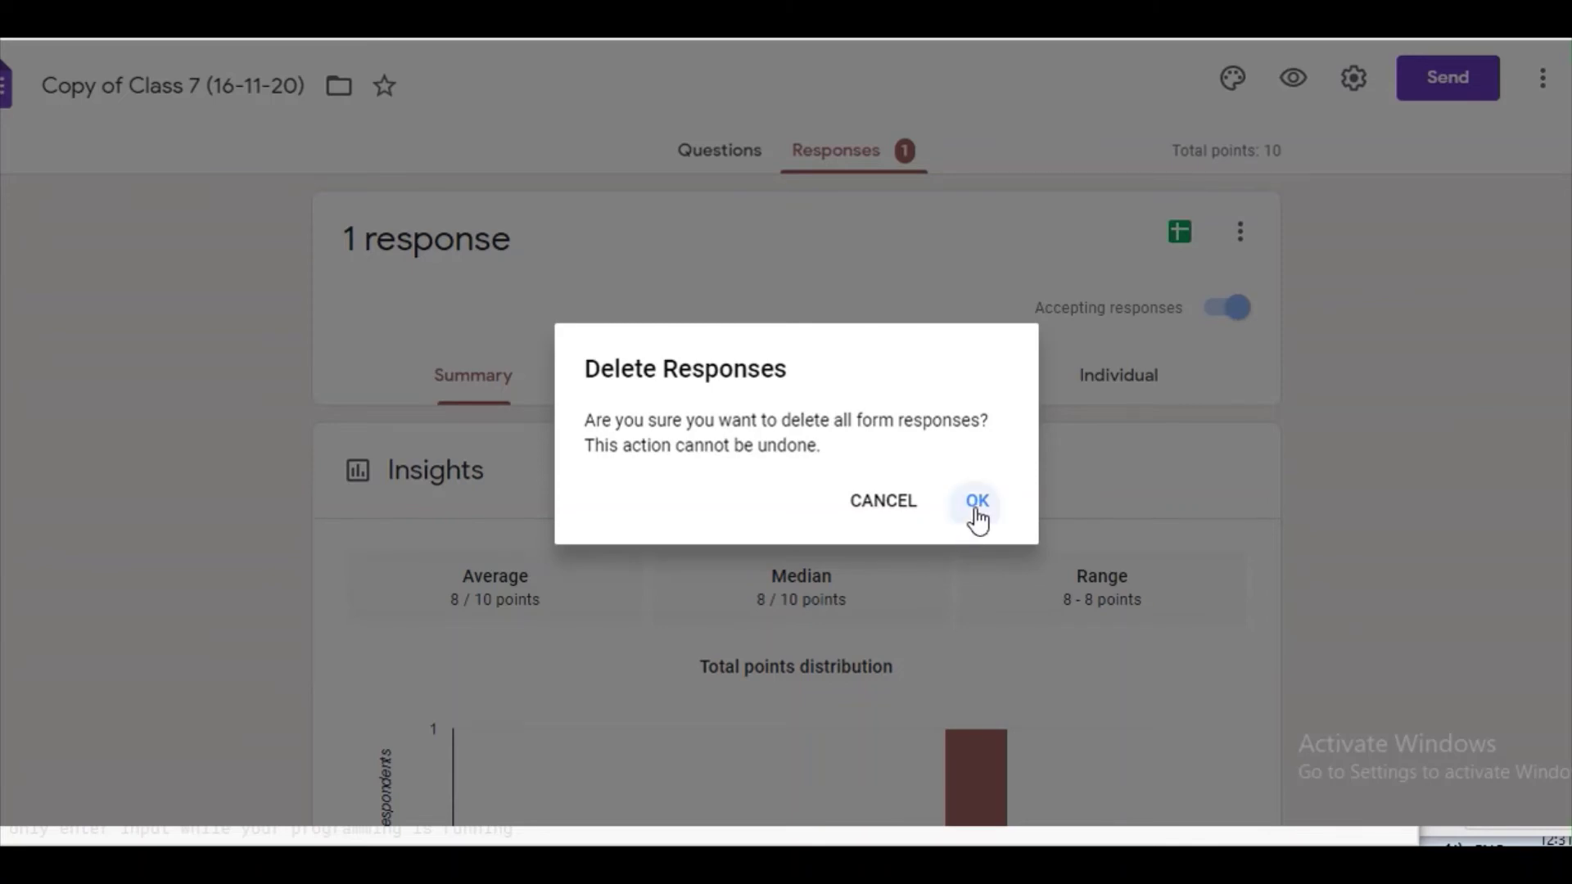